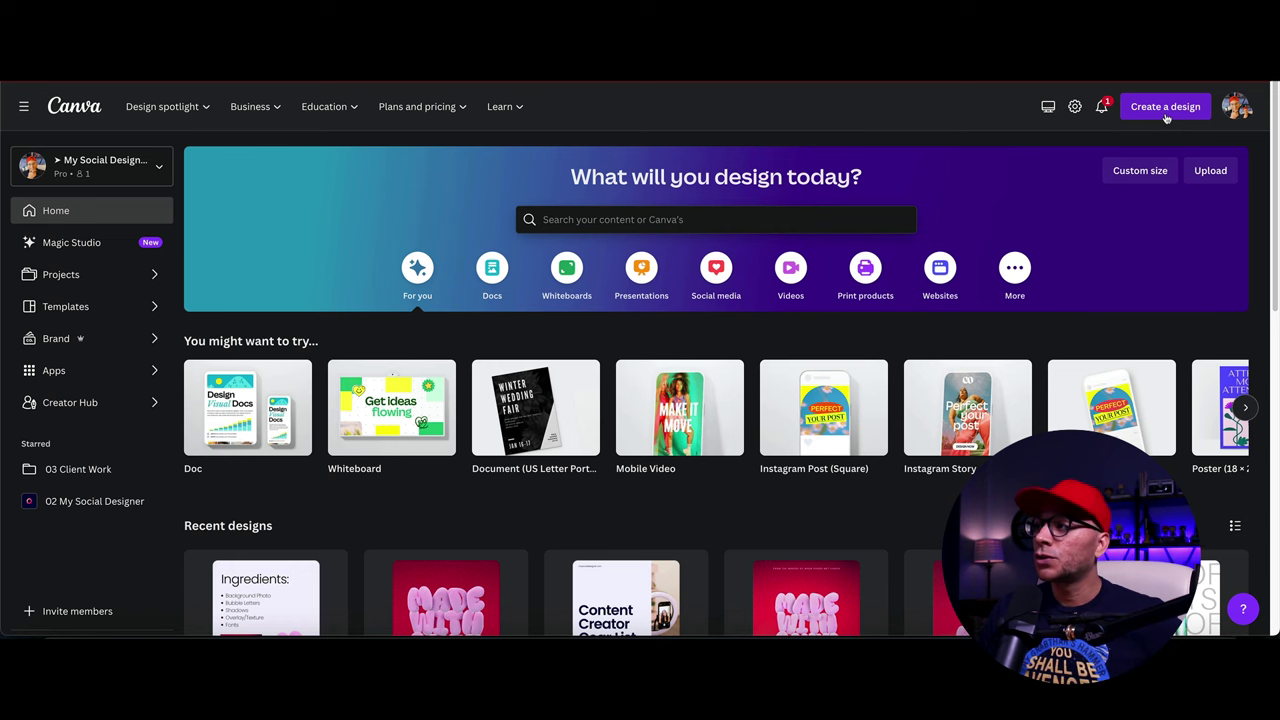
# - Create a new Instagram Post (Portrait) design at 1080 × 1350 px
pyautogui.click(1165, 108)
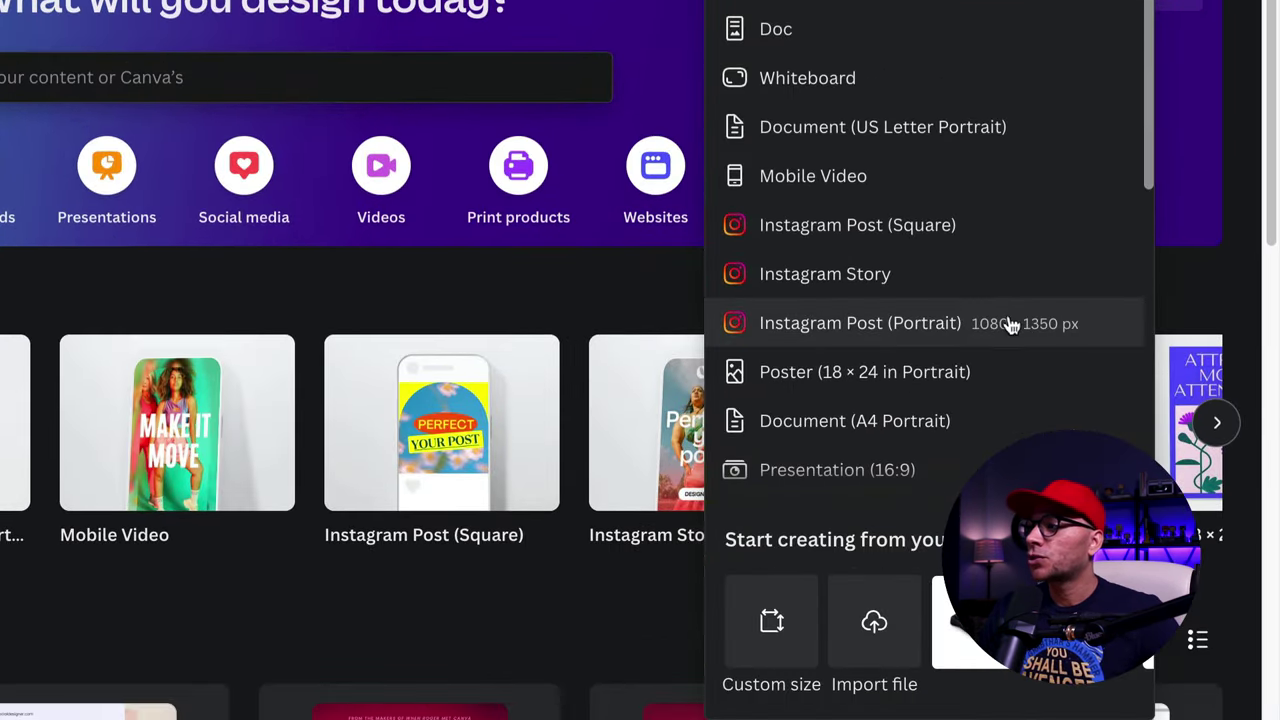
pyautogui.click(1066, 336)
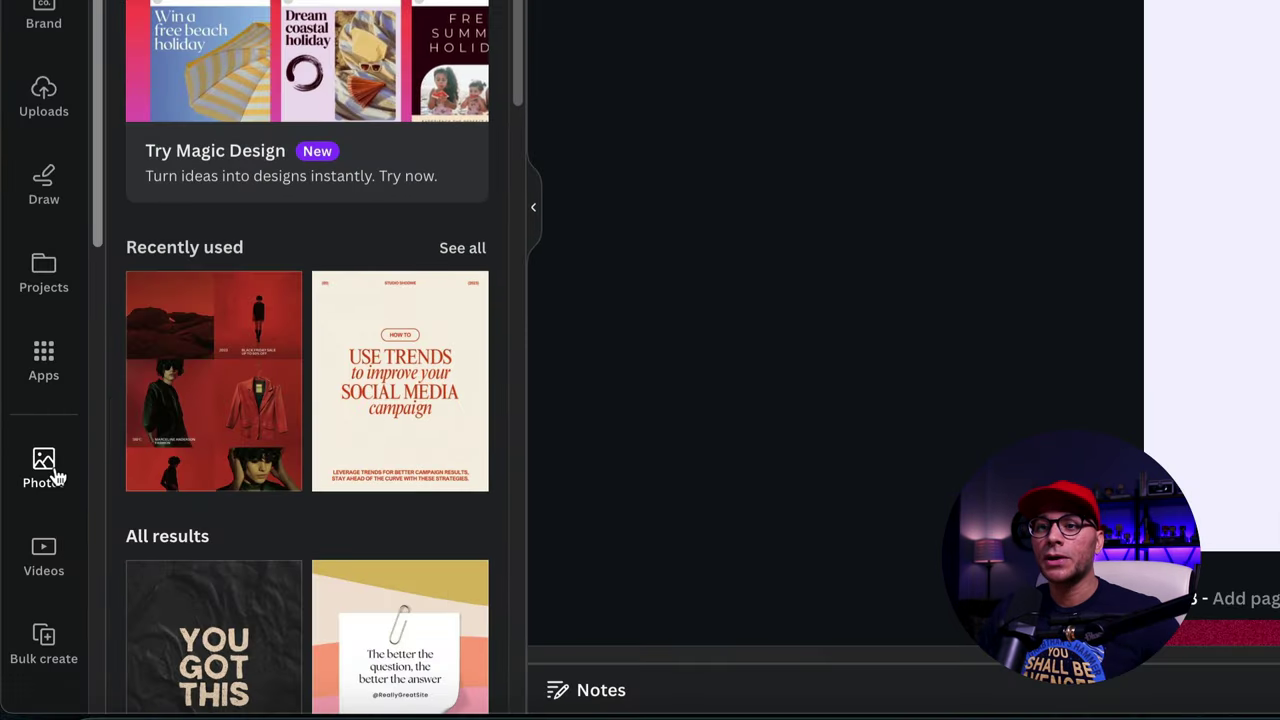
# - Search Photos for 'canvaholo', add the red outstretched-hand photo to page 2 and rotate it to fill the page
pyautogui.click(56, 478)
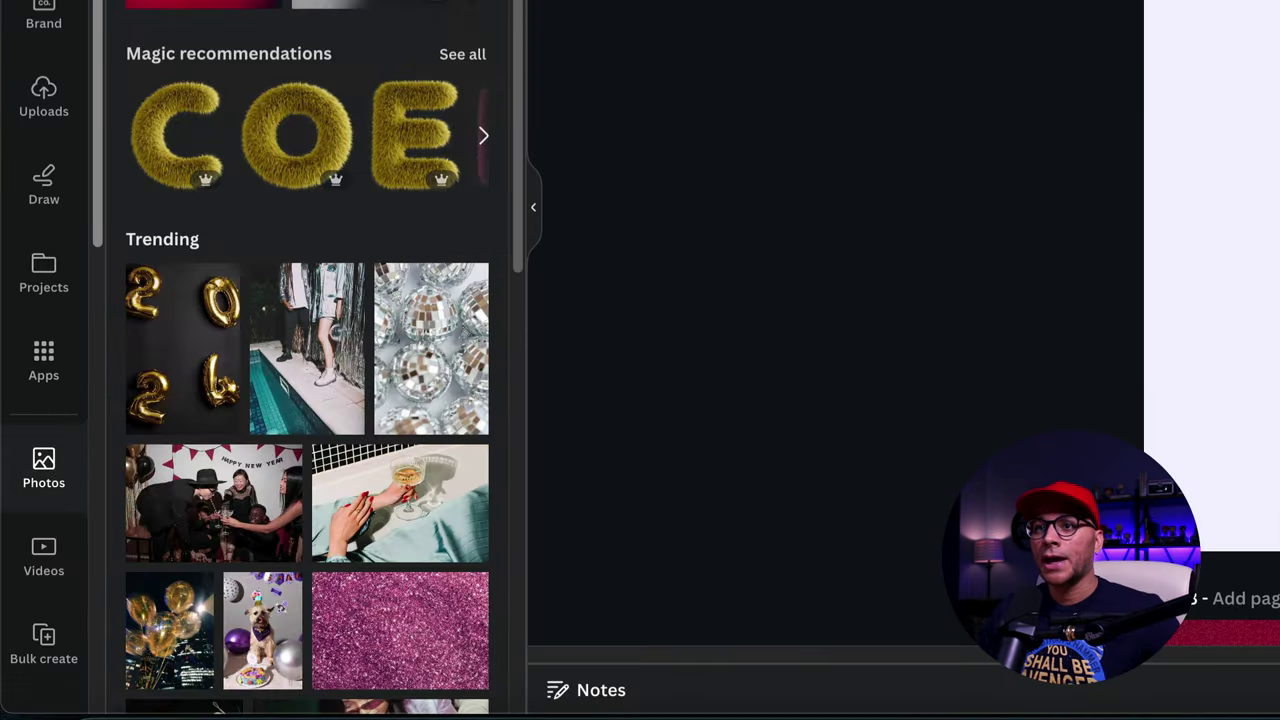
pyautogui.click(280, 0)
pyautogui.write('canvah')
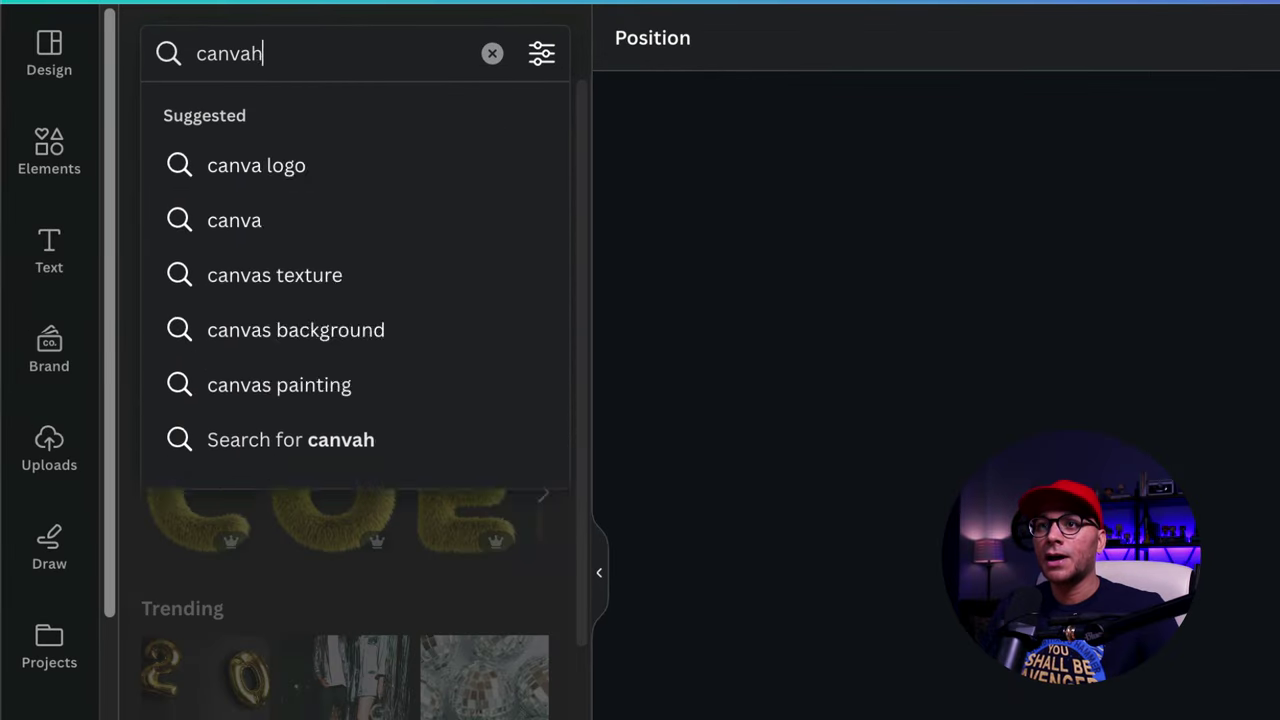
pyautogui.write('oloai')
pyautogui.press('Return')
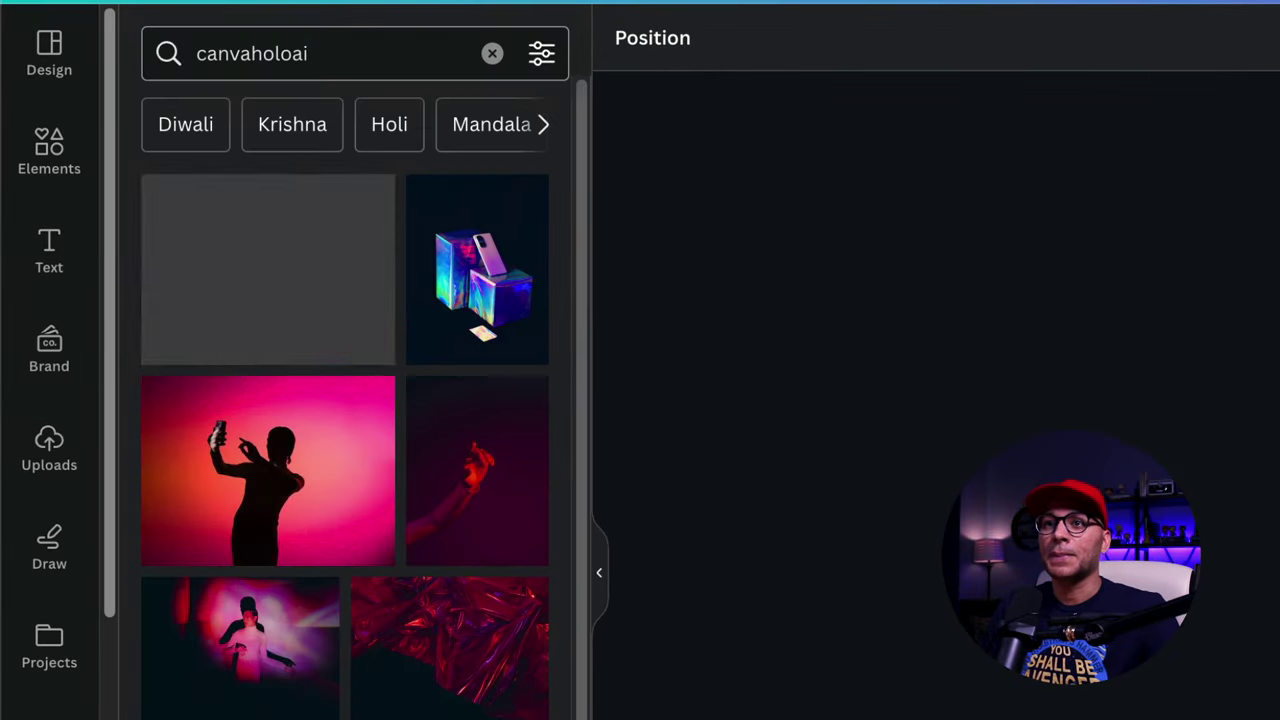
pyautogui.scroll(-5, 386, 595)
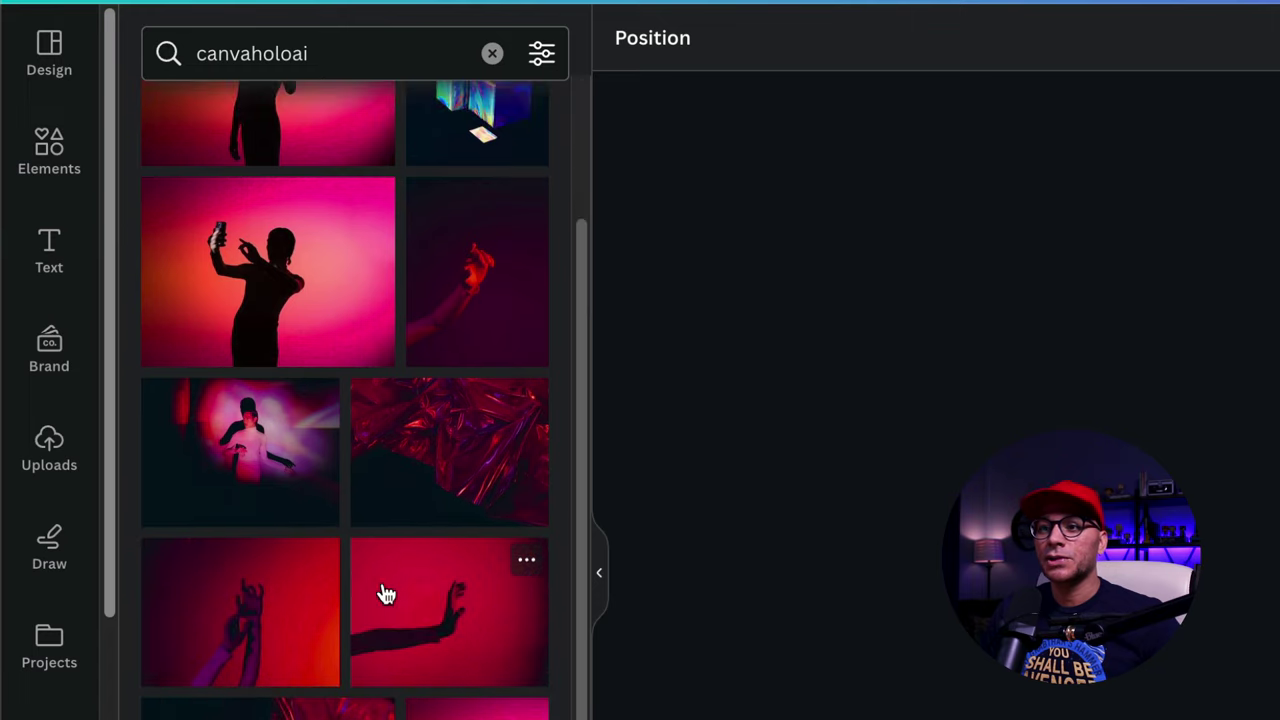
pyautogui.click(437, 507)
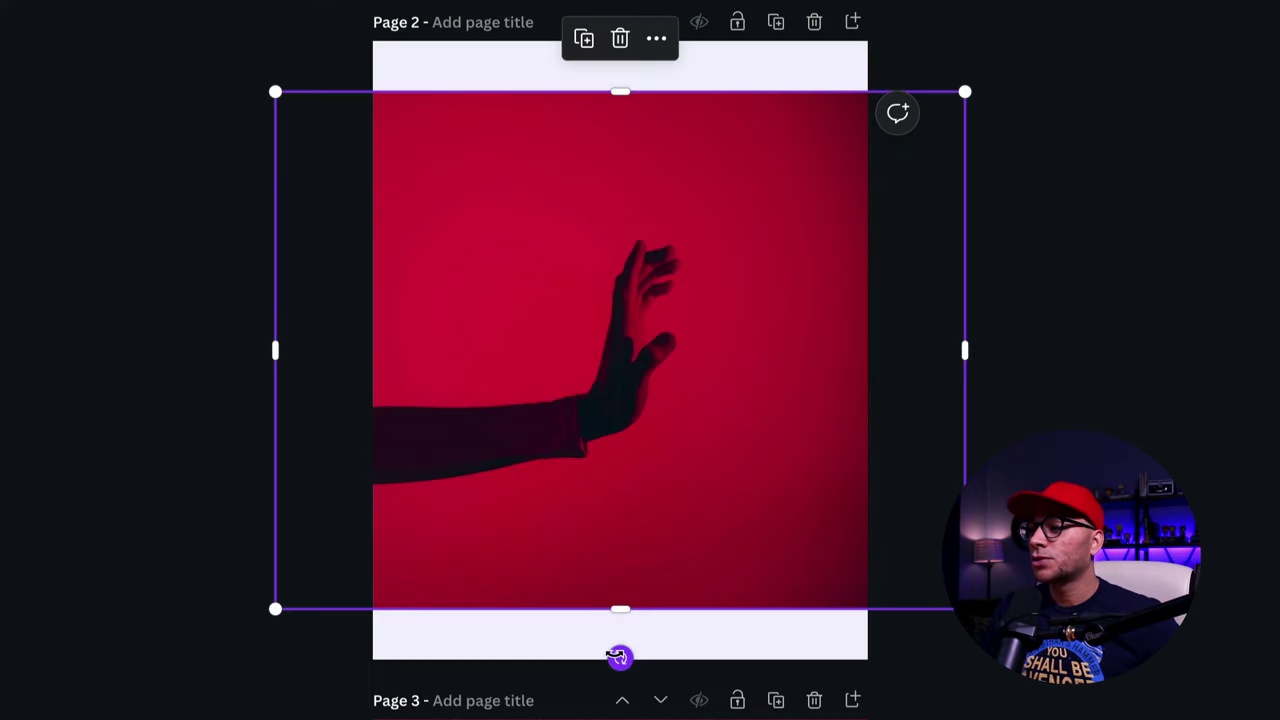
pyautogui.moveTo(619, 656); pyautogui.dragTo(928, 351)
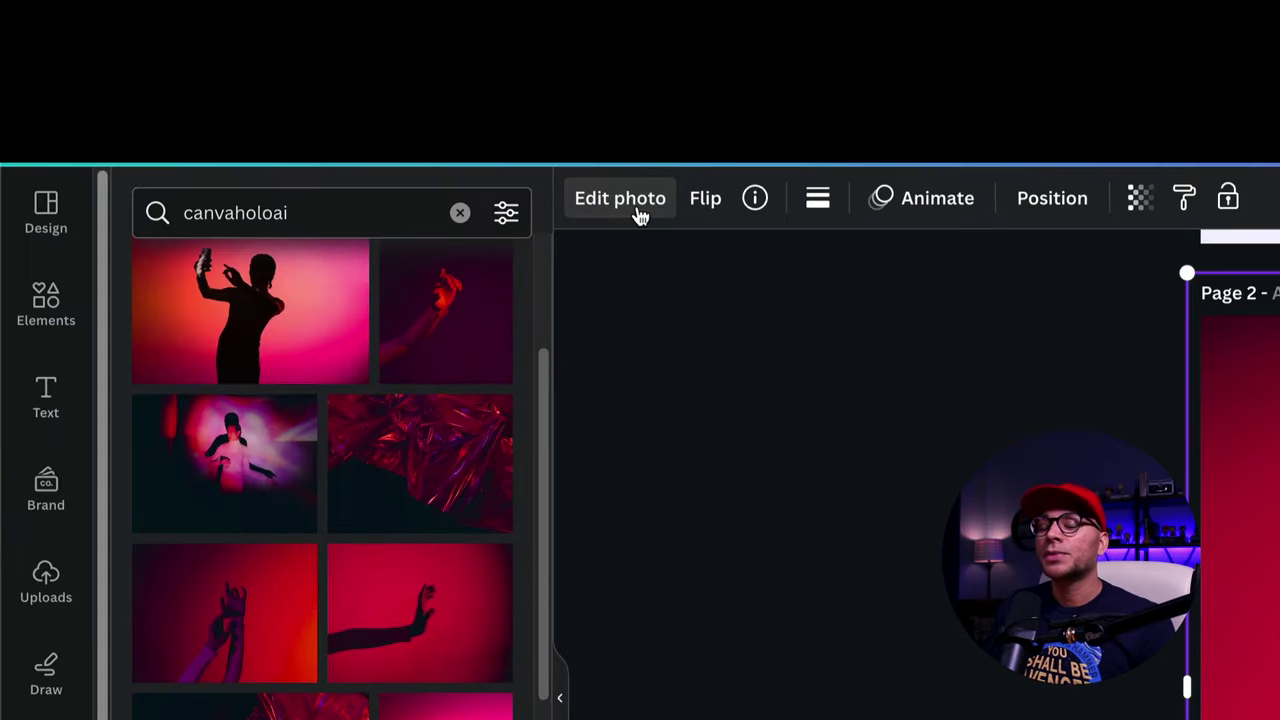
# - Extract the hand from the red photo with Magic Grab and nudge the cutout into place
pyautogui.click(620, 197)
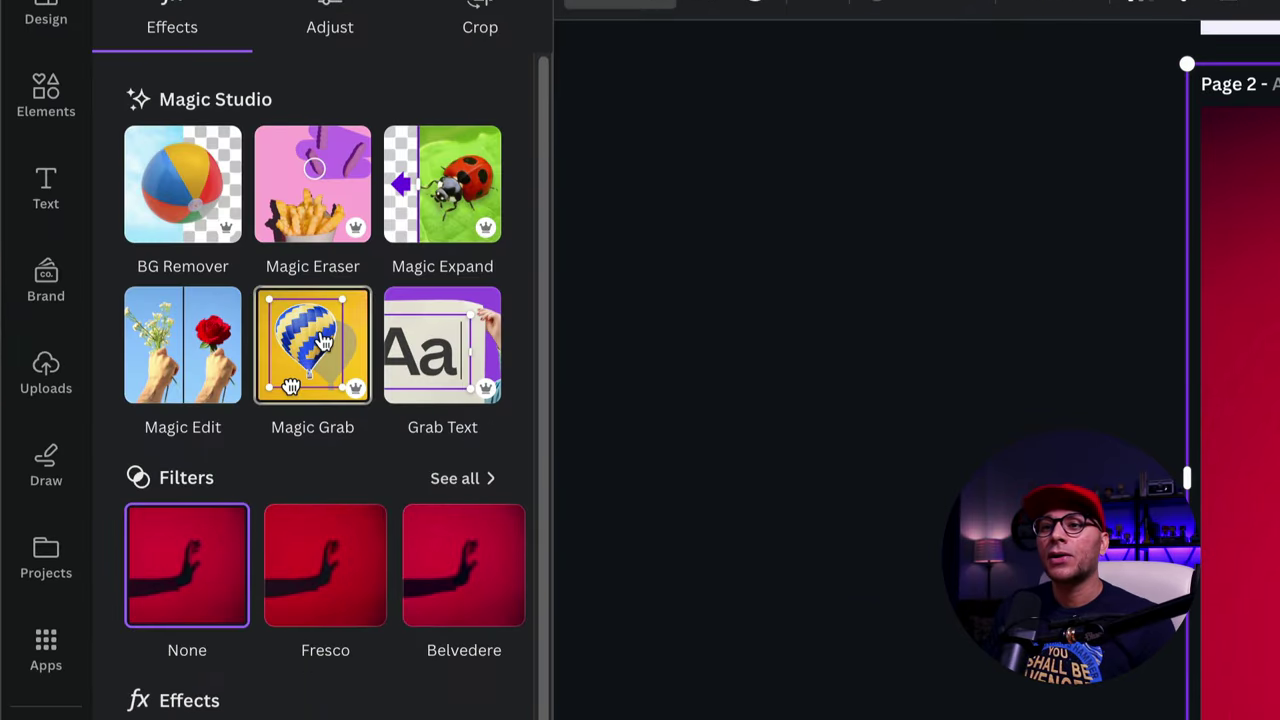
pyautogui.click(312, 428)
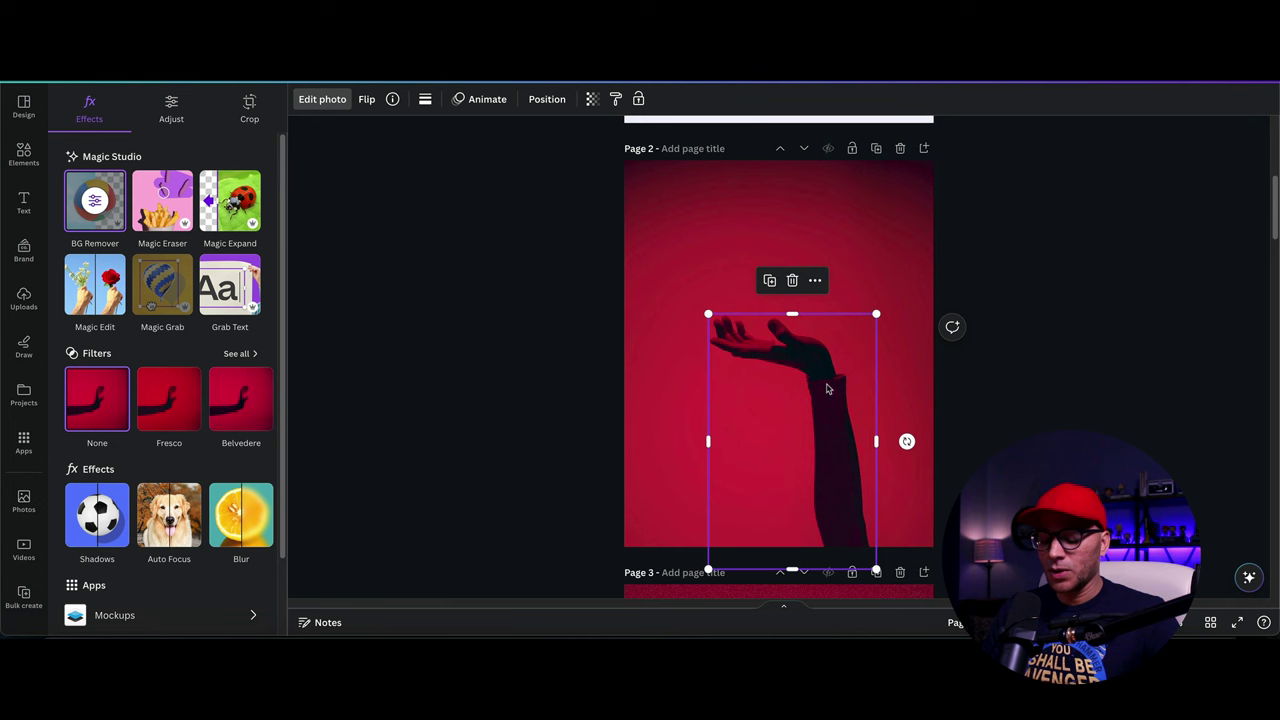
pyautogui.moveTo(827, 389)
pyautogui.mouseDown()
pyautogui.moveTo(948, 382)
pyautogui.moveTo(781, 385)
pyautogui.moveTo(826, 389)
pyautogui.mouseUp()
# - Search Elements for 'bubble letter' and filter the results to Graphics
pyautogui.click(1014, 383)
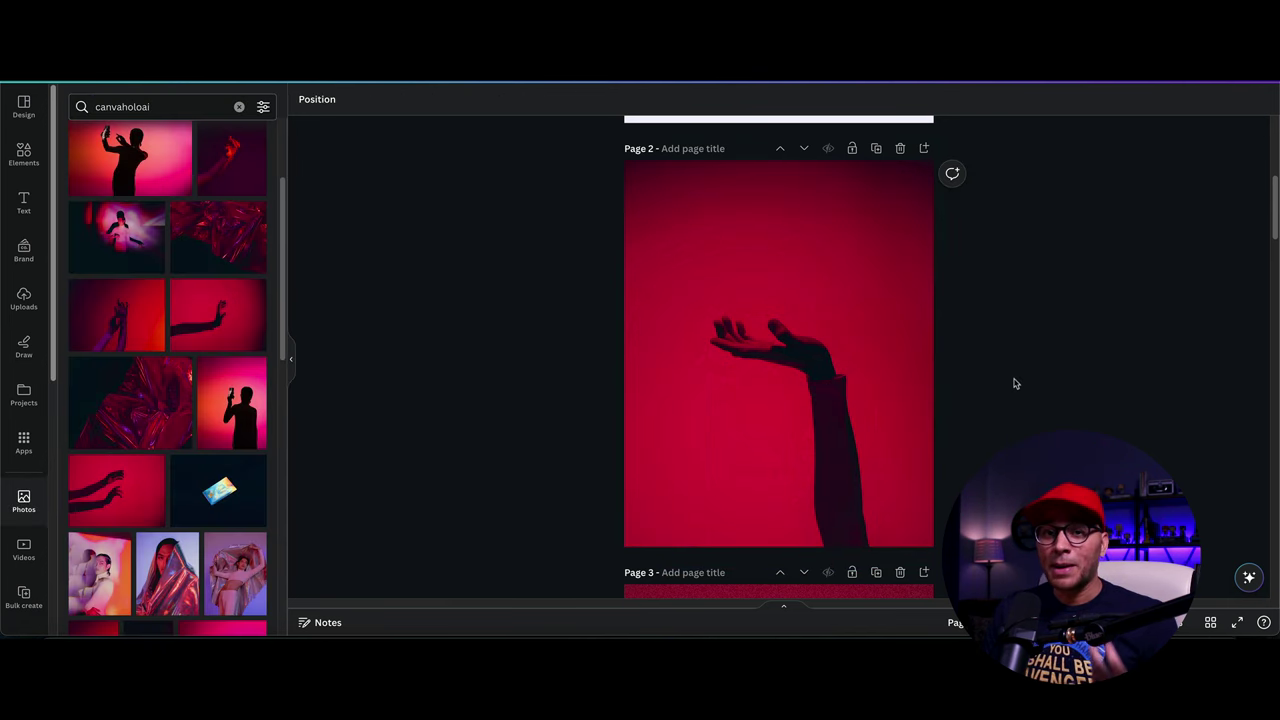
pyautogui.scroll(5, 1014, 383)
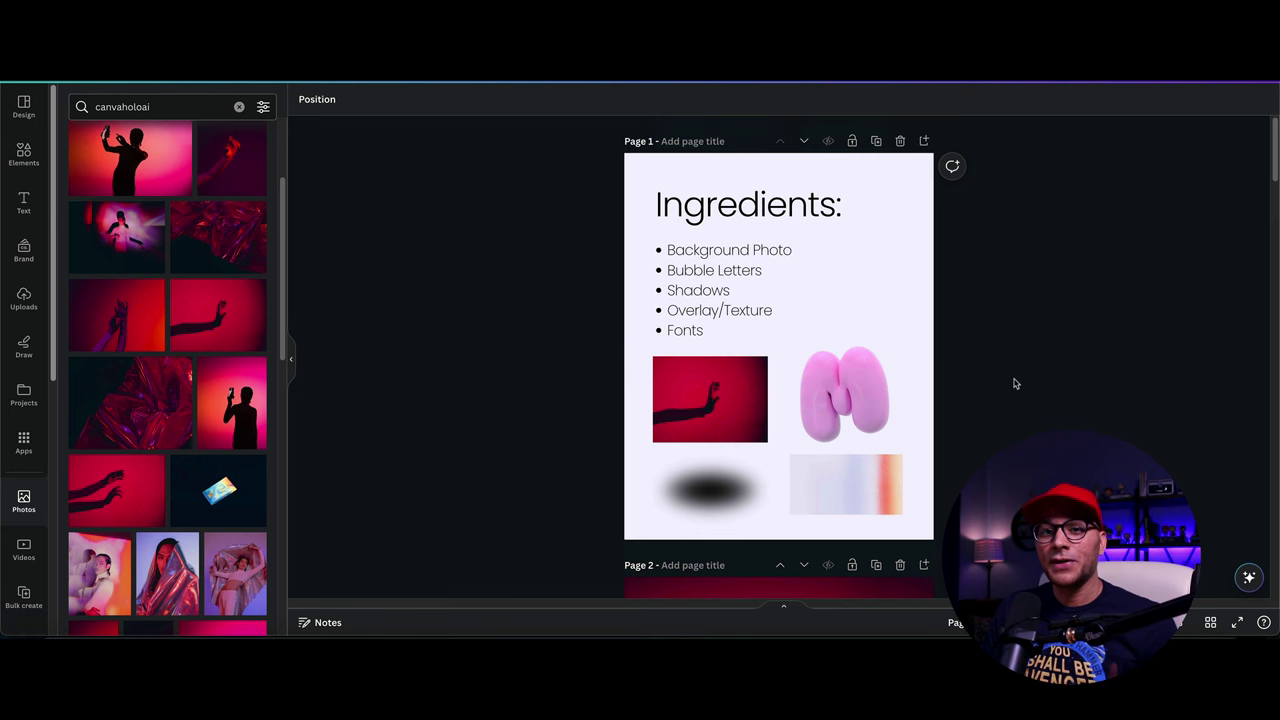
pyautogui.scroll(-5, 1014, 383)
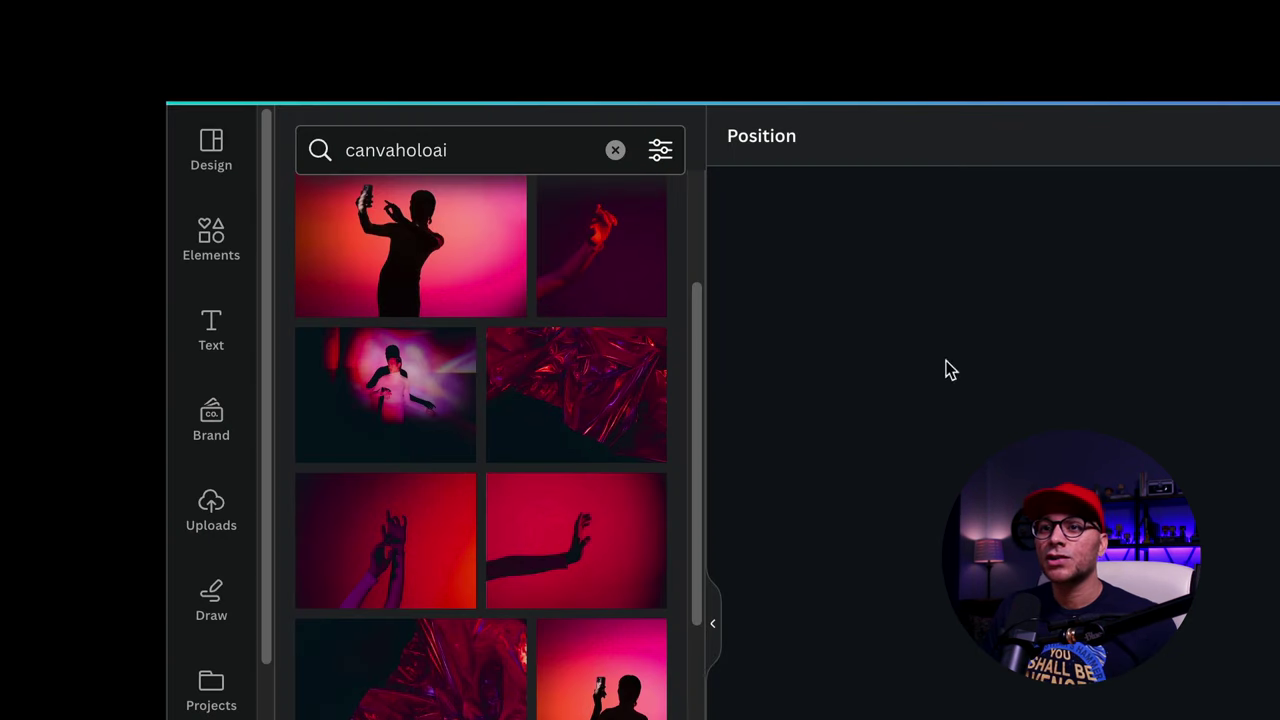
pyautogui.click(227, 270)
pyautogui.click(607, 149)
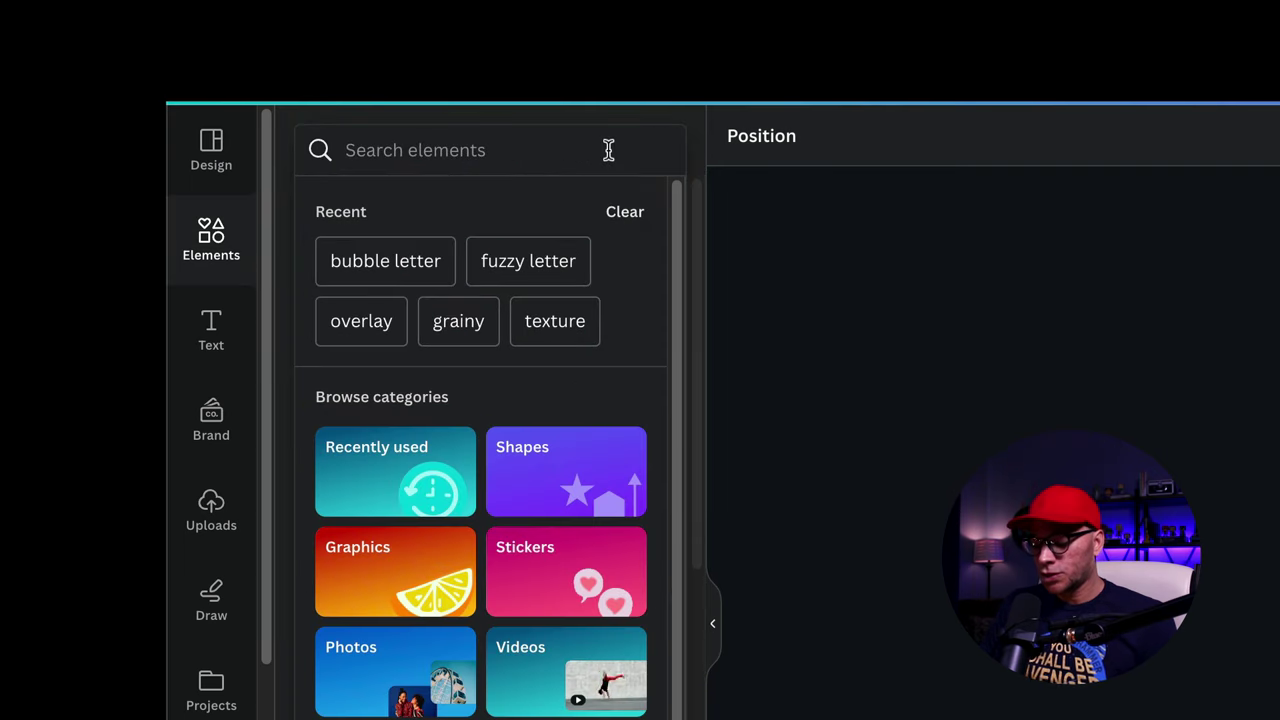
pyautogui.write('bubble letter')
pyautogui.press('Return')
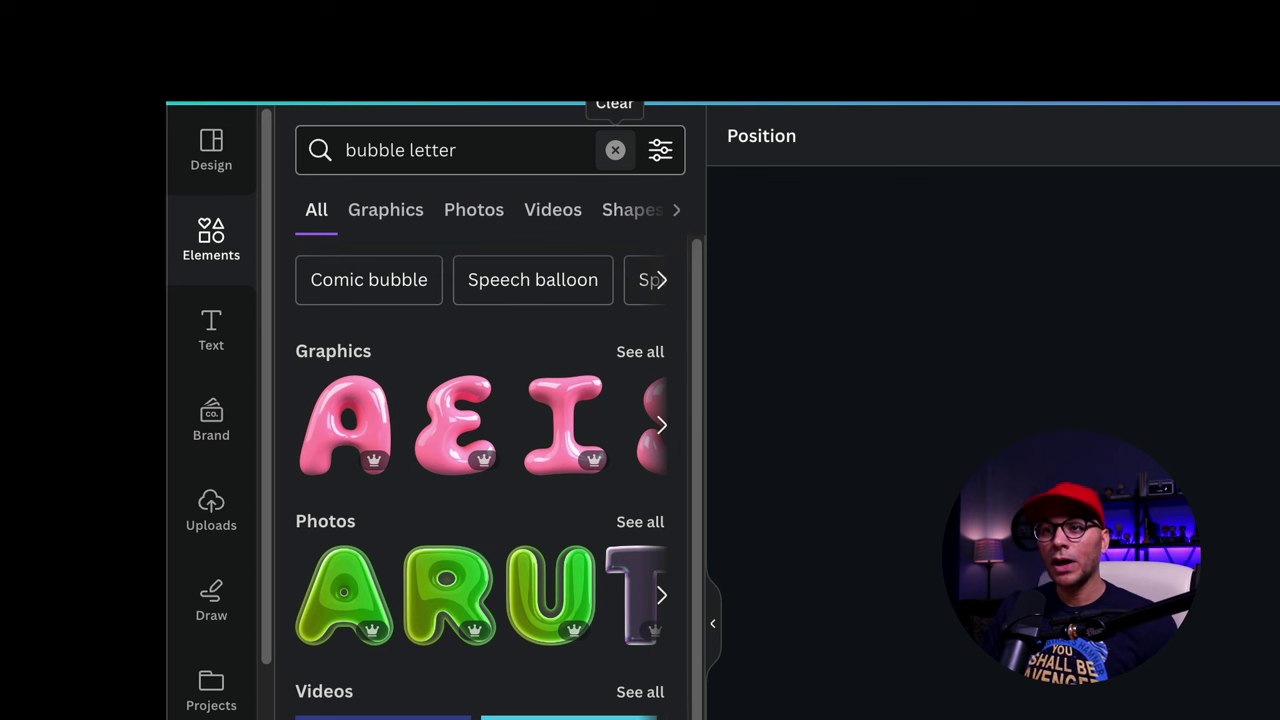
pyautogui.click(384, 209)
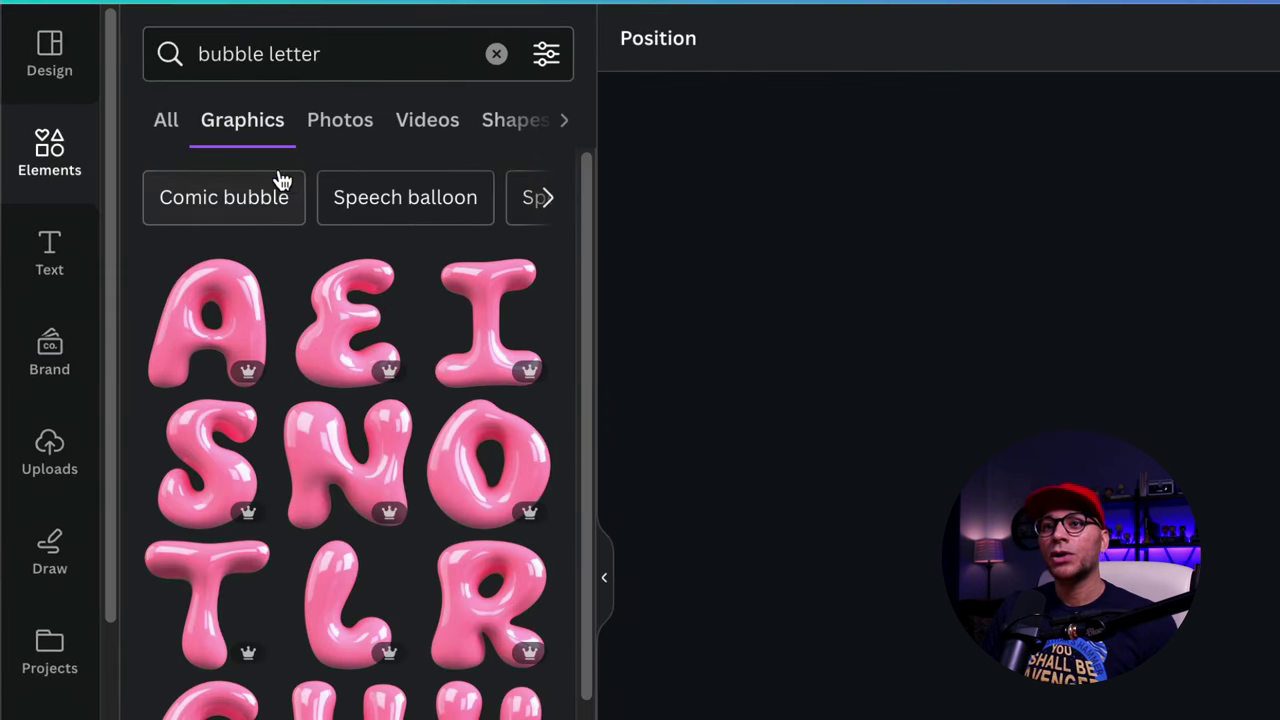
# - Try the yellow B and red W bubble letters on page 2, delete the W, and browse more results
pyautogui.scroll(-8, 423, 466)
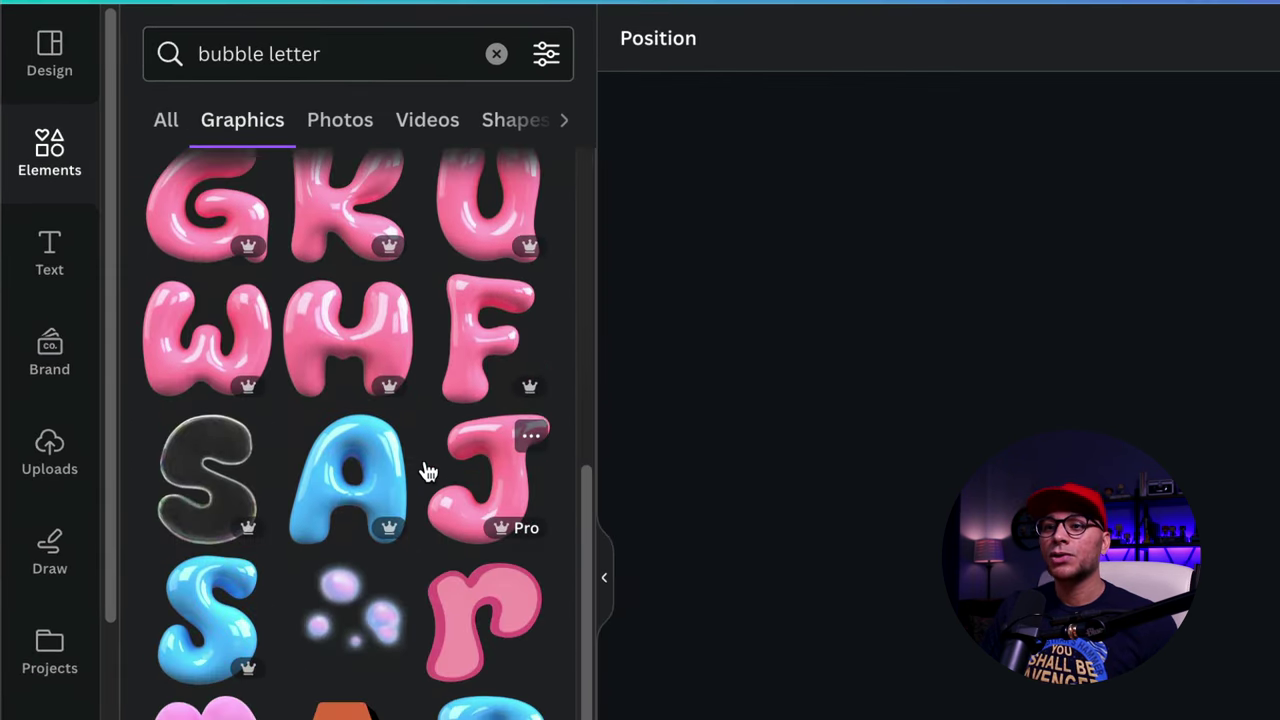
pyautogui.scroll(-2, 428, 471)
pyautogui.scroll(-3, 428, 471)
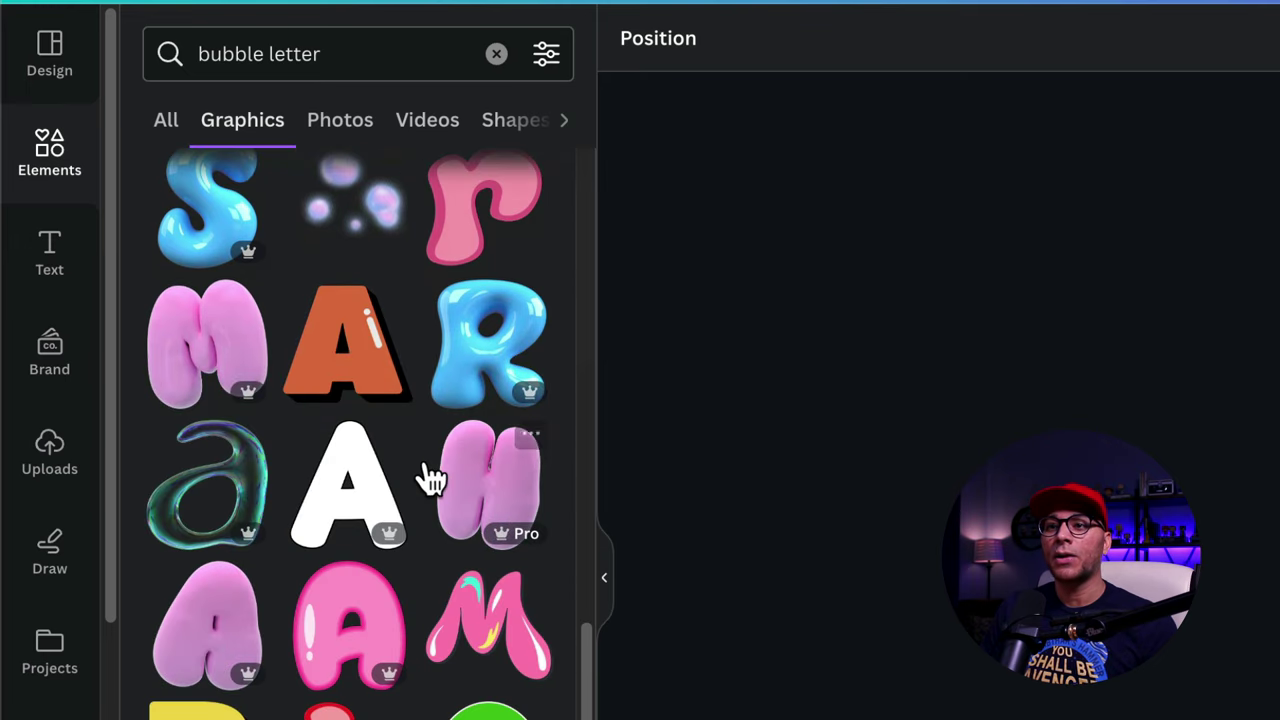
pyautogui.scroll(-3, 435, 455)
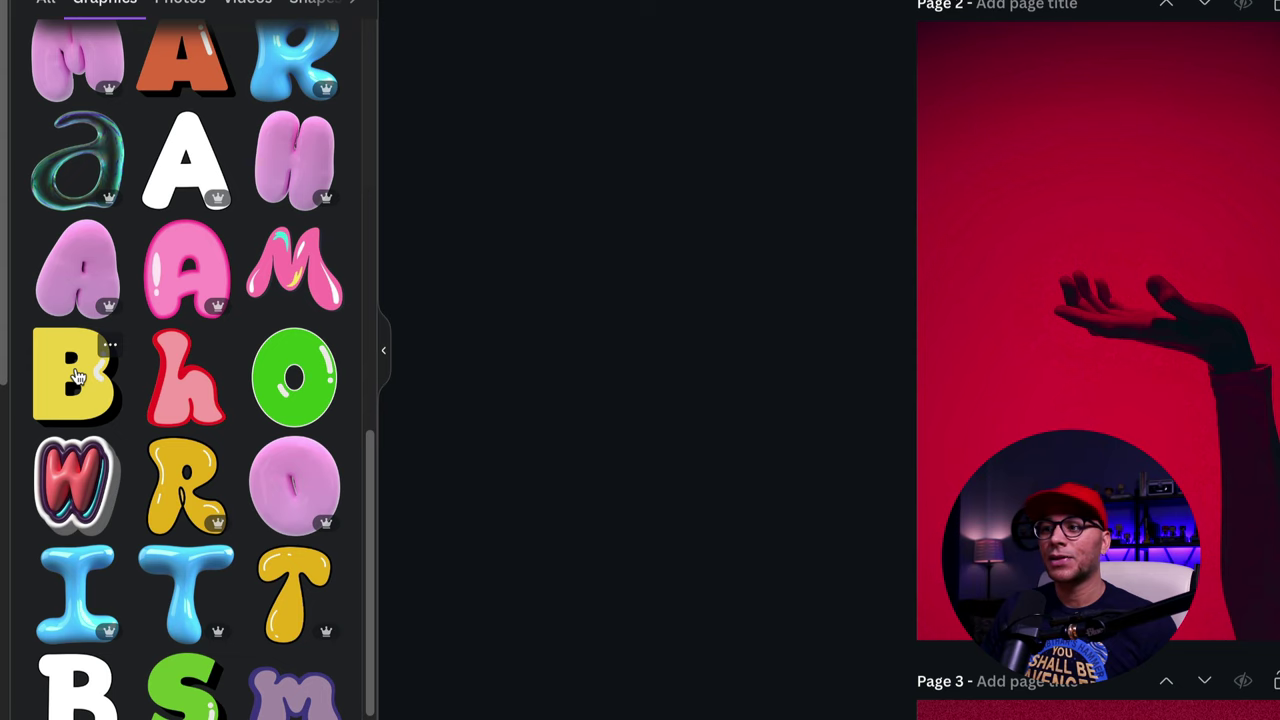
pyautogui.click(163, 533)
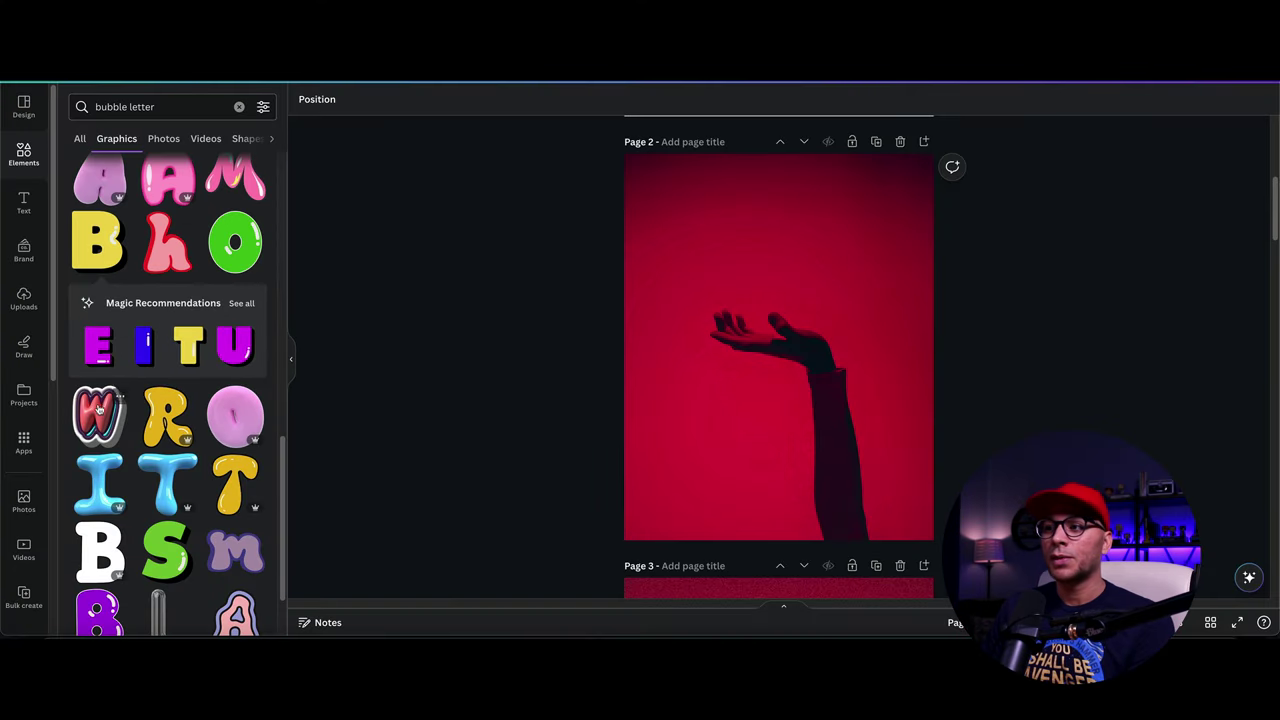
pyautogui.click(99, 410)
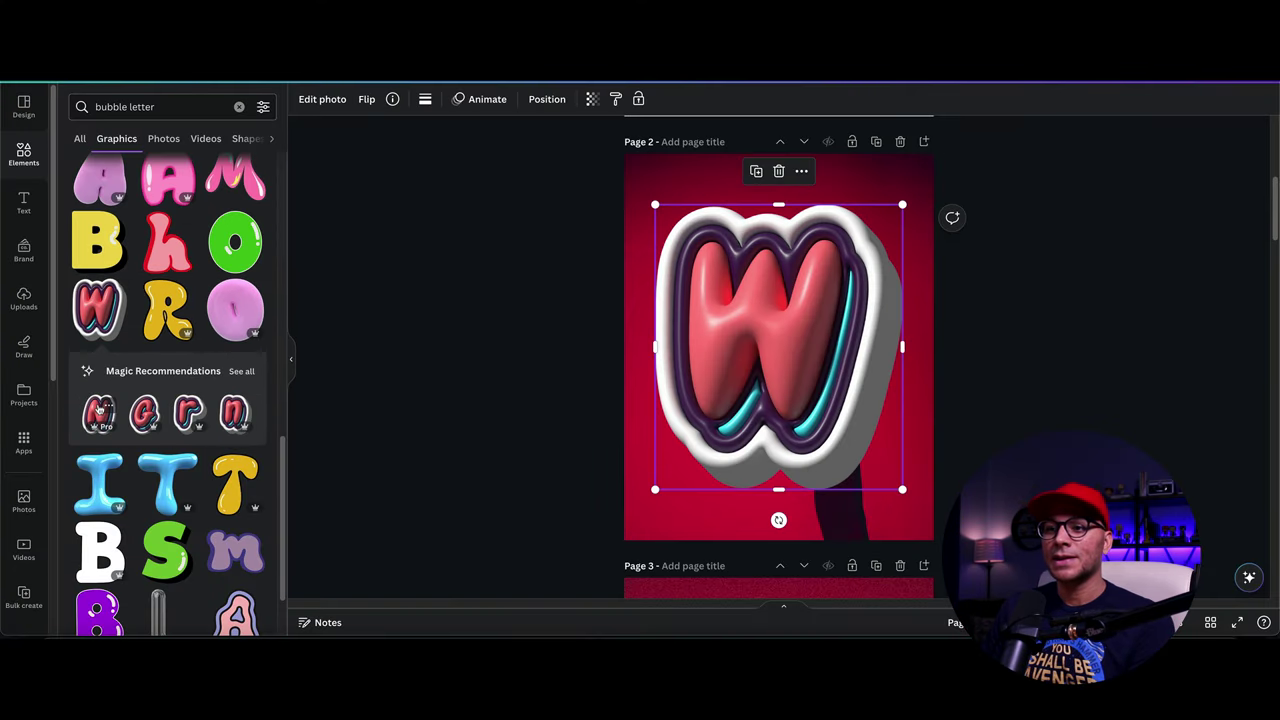
pyautogui.press('Delete')
pyautogui.scroll(-3, 110, 395)
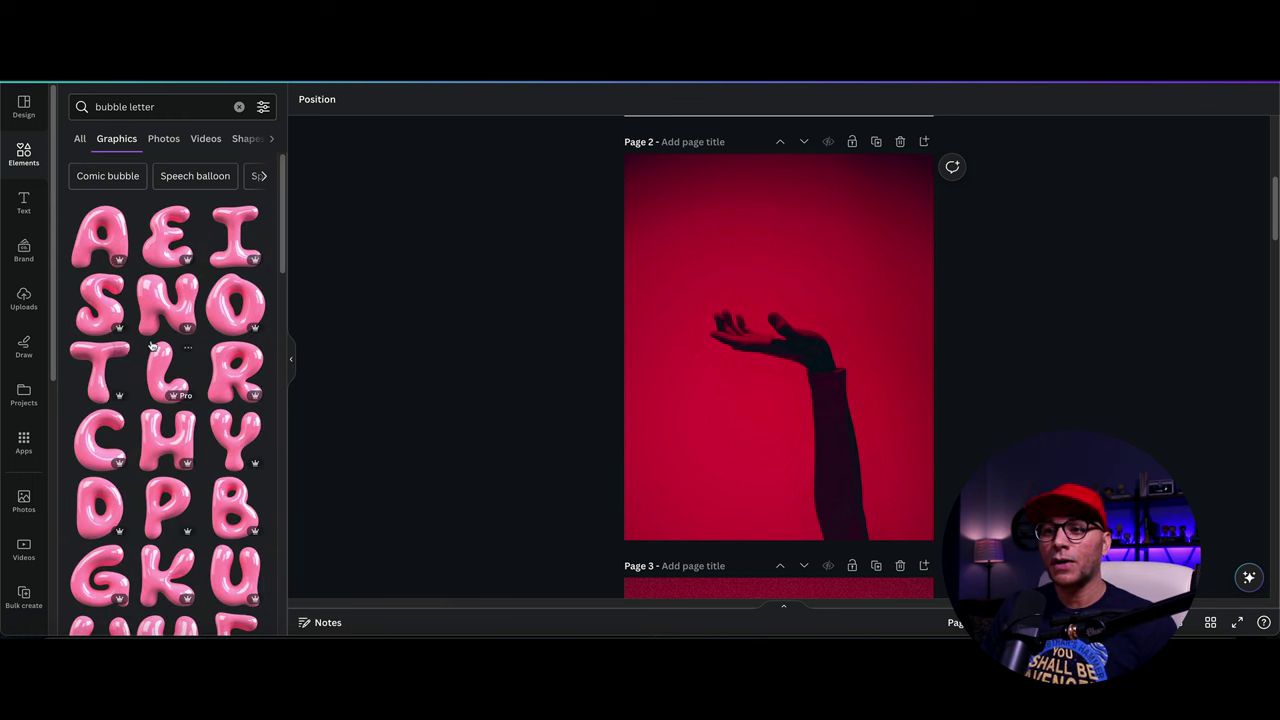
pyautogui.scroll(-5, 172, 345)
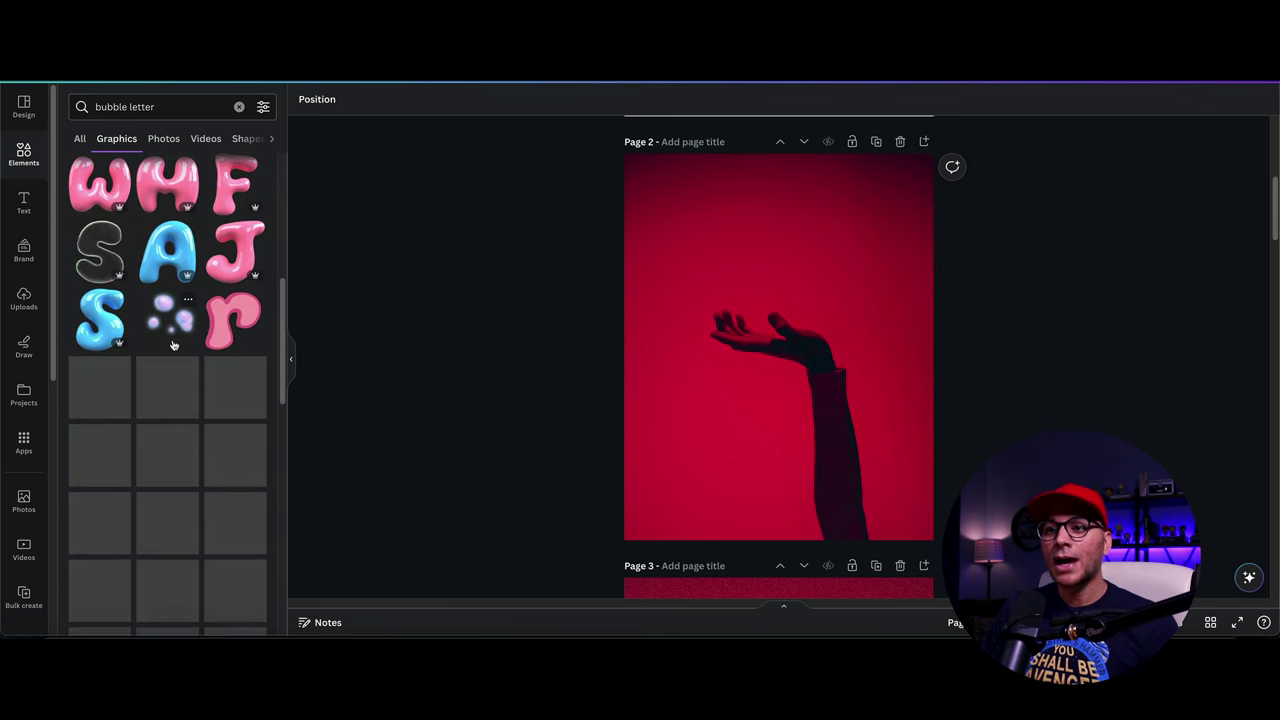
pyautogui.scroll(-1, 175, 345)
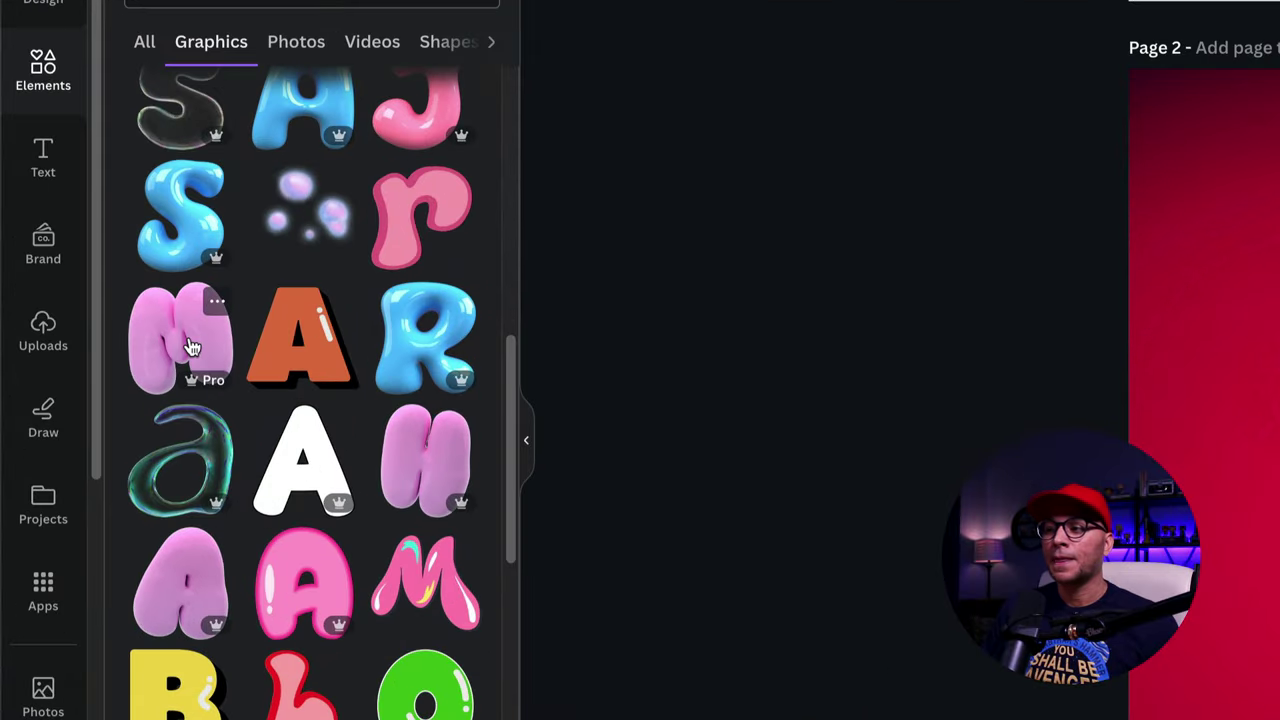
# - Add the pink M bubble letter and view its matching letter collection
pyautogui.click(115, 306)
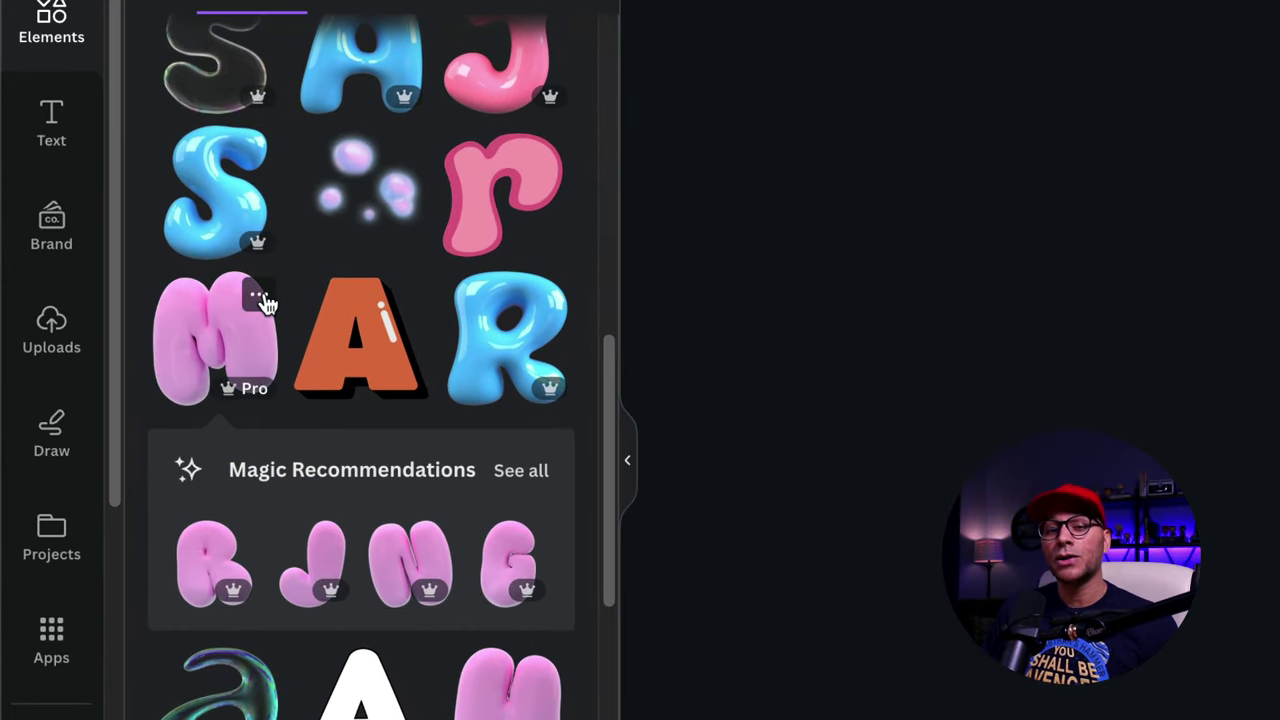
pyautogui.click(262, 301)
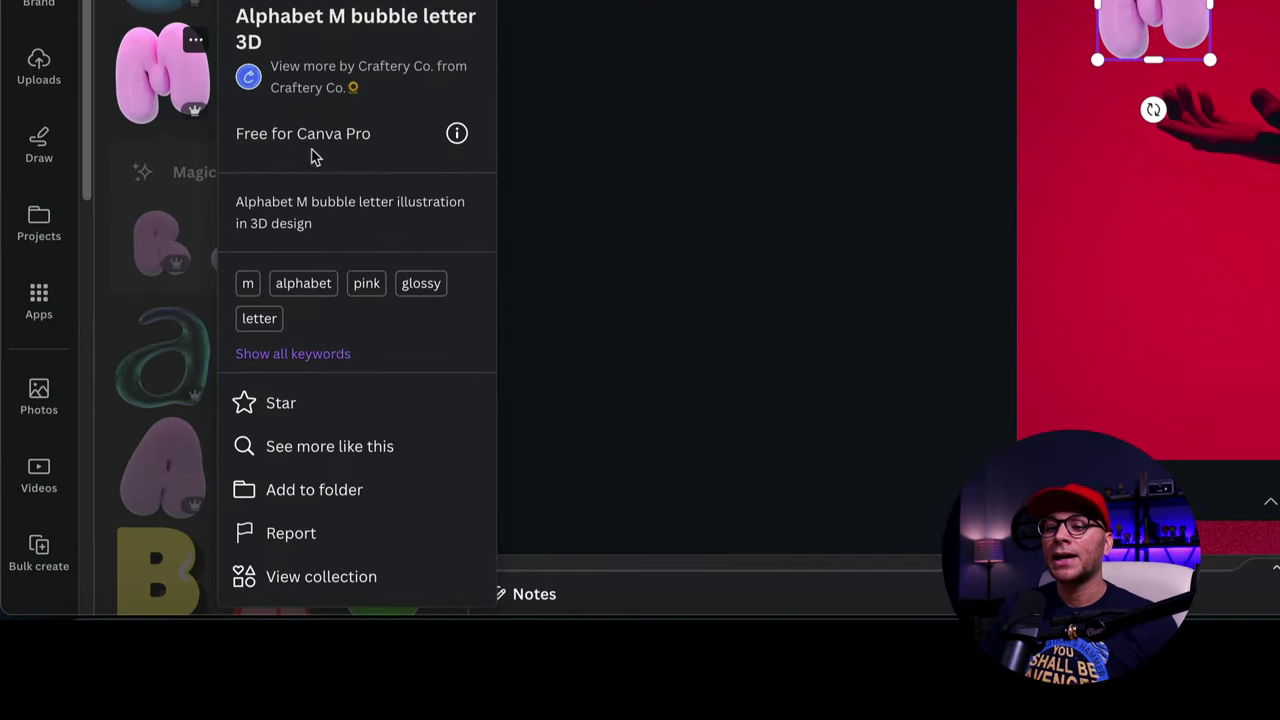
pyautogui.click(418, 577)
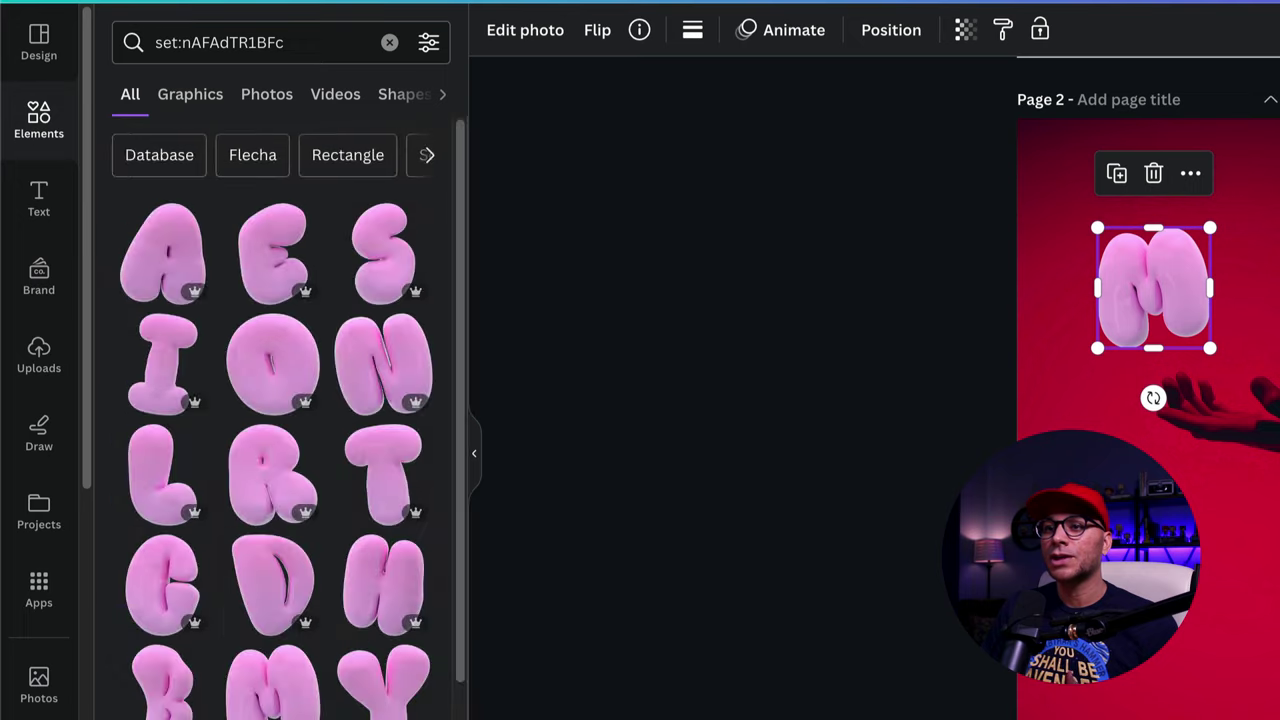
pyautogui.click(684, 347)
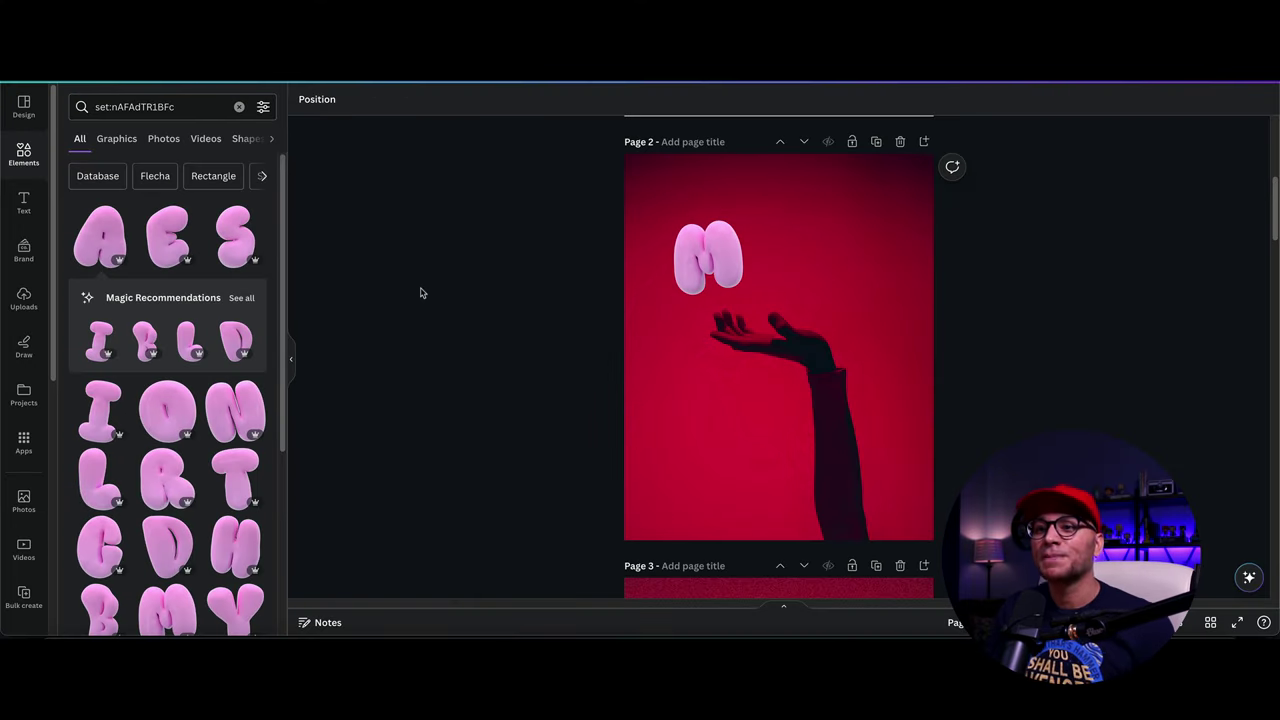
# - Add the pink collection letters spelling MADE WITH CANVA to page 2
pyautogui.click(100, 237)
pyautogui.click(167, 545)
pyautogui.click(167, 237)
pyautogui.click(100, 410)
pyautogui.click(235, 478)
pyautogui.click(235, 545)
pyautogui.click(100, 545)
pyautogui.click(235, 410)
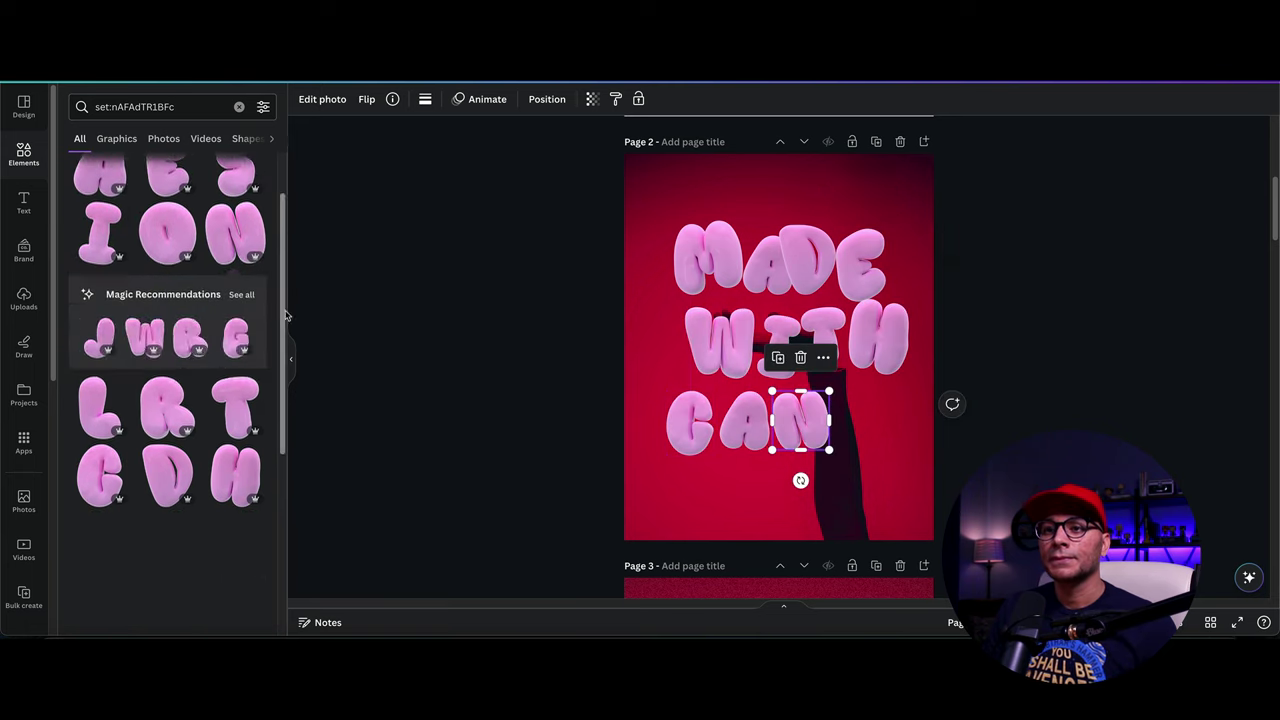
pyautogui.scroll(-5, 170, 400)
pyautogui.click(167, 443)
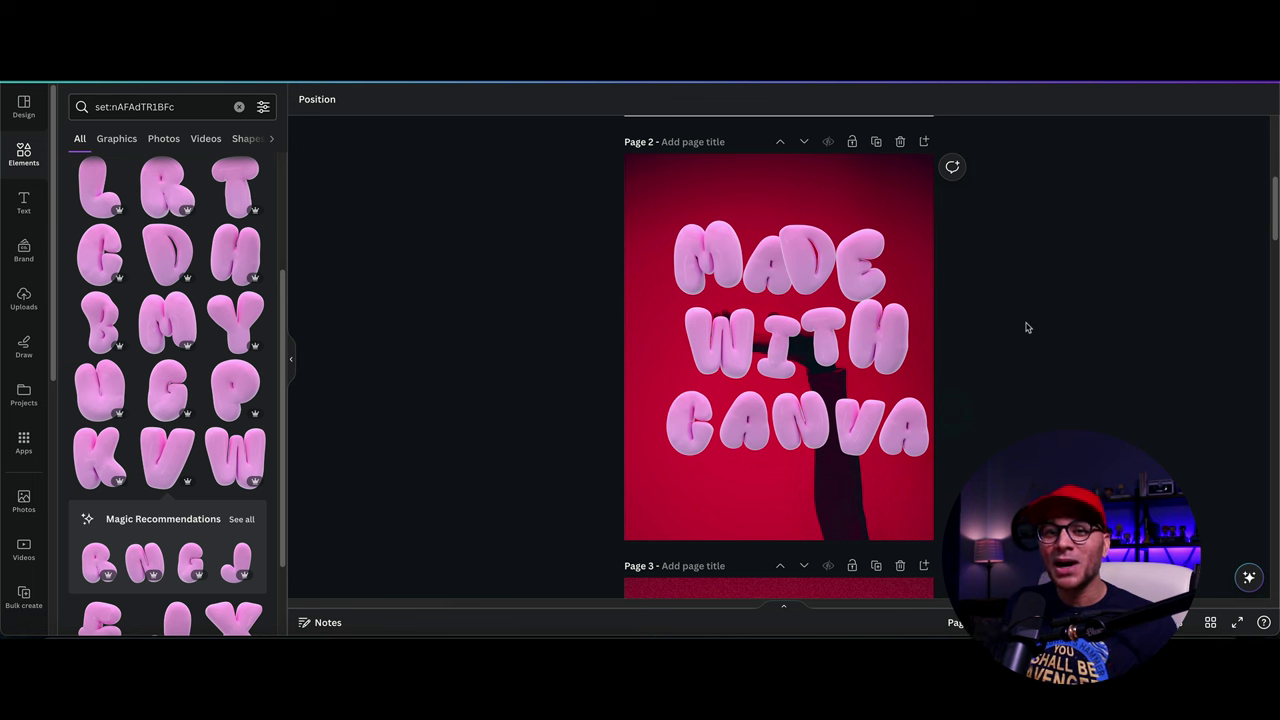
# - Drag the WITH and CANVA rows up and inward so the three rows overlap tightly
pyautogui.moveTo(790, 345); pyautogui.dragTo(857, 366)
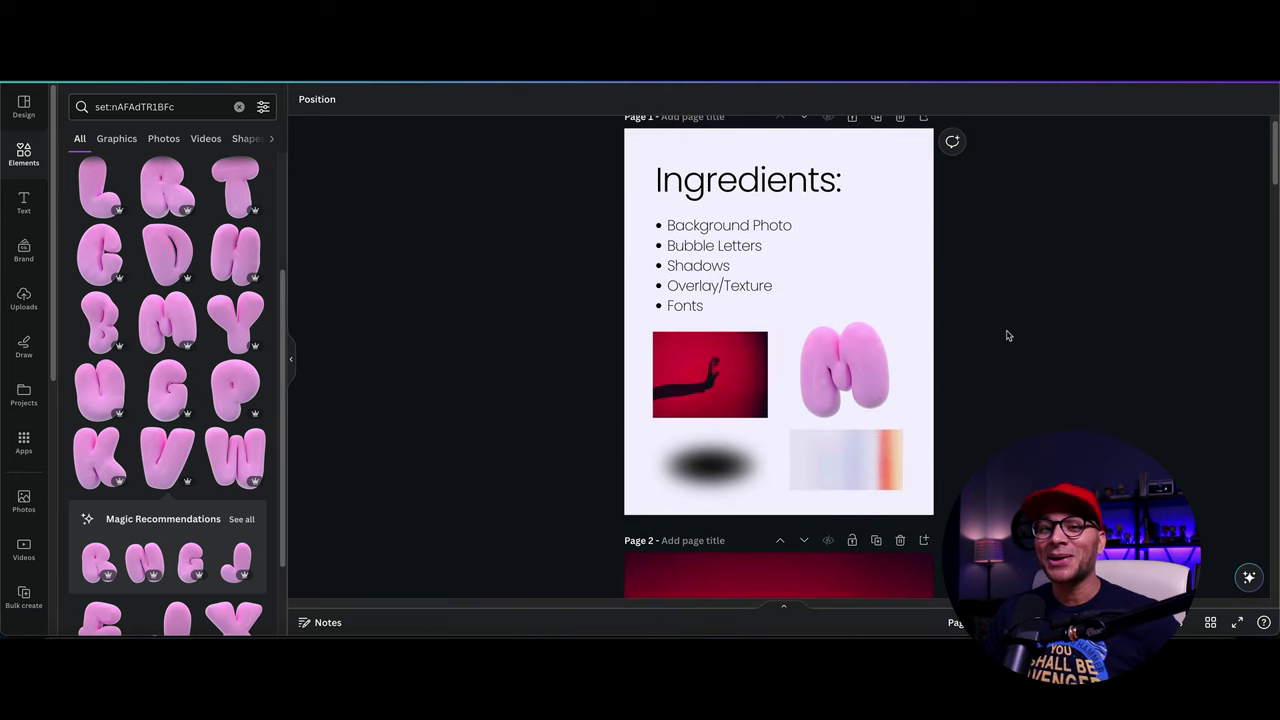
pyautogui.scroll(-5, 1015, 340)
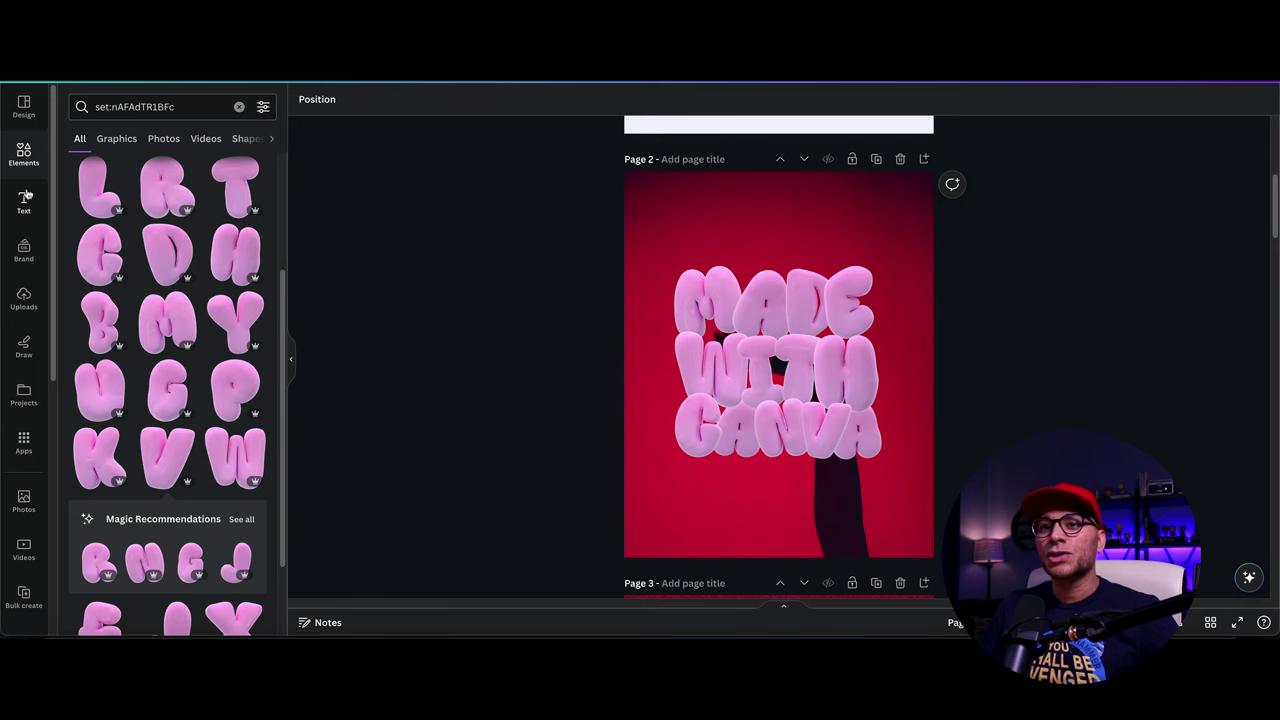
# - Search Elements for 'shadows' and add a soft blurred black shadow graphic over MADE
pyautogui.click(22, 158)
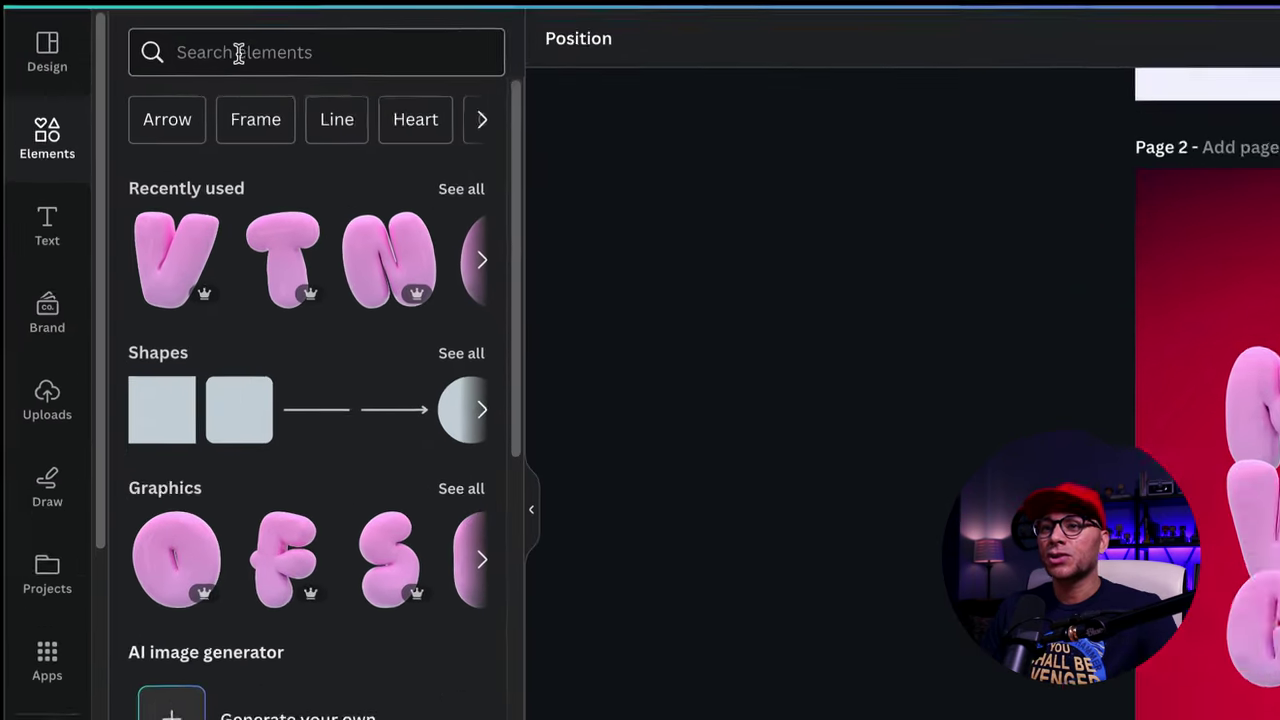
pyautogui.click(130, 106)
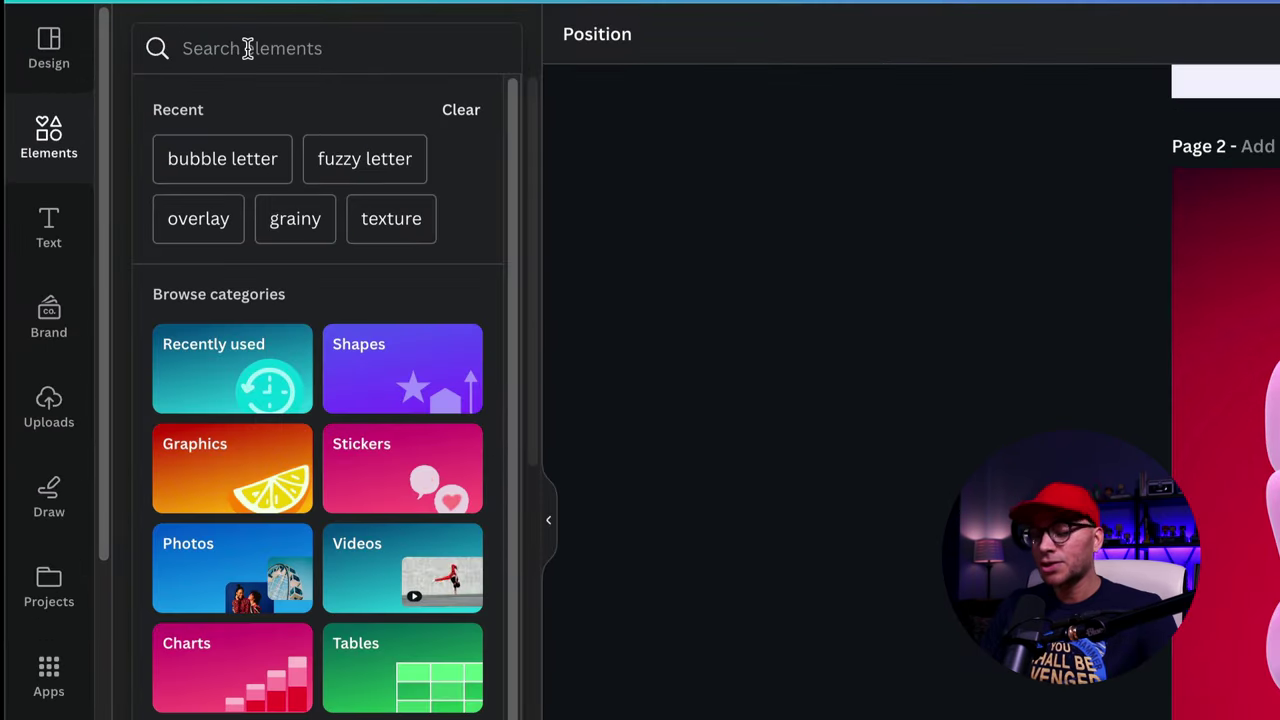
pyautogui.write('shadows')
pyautogui.press('Return')
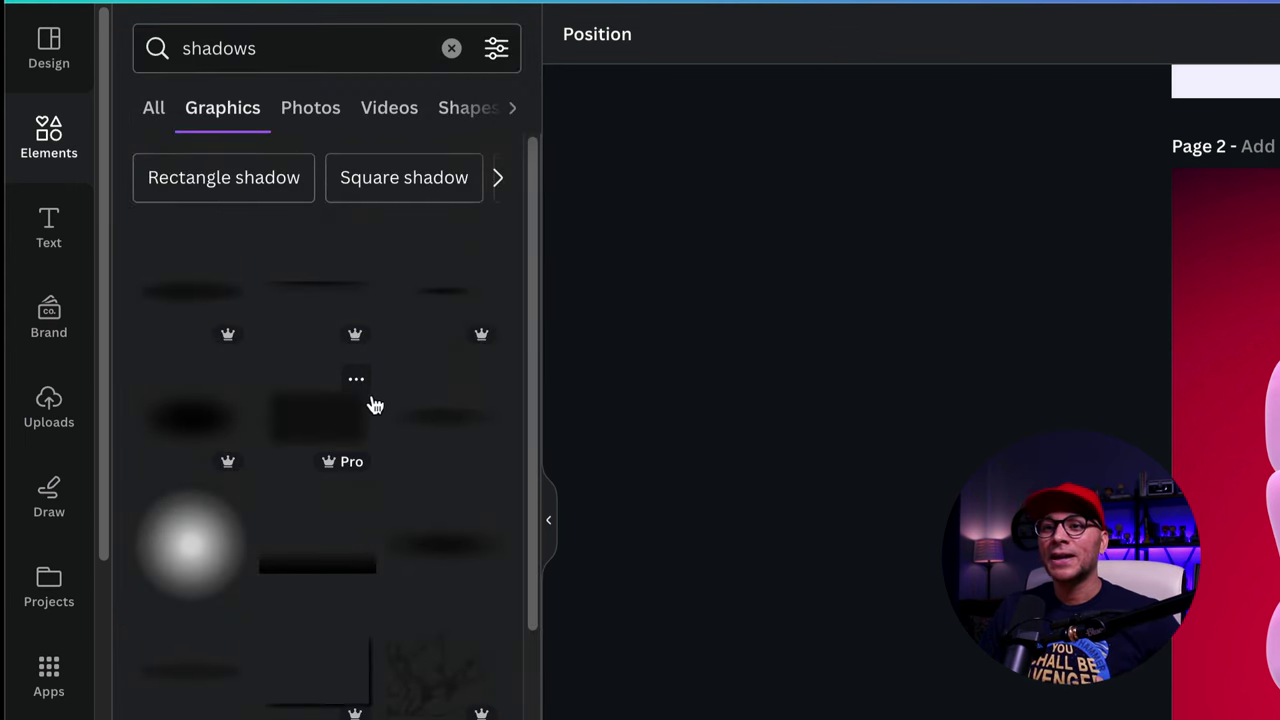
pyautogui.click(212, 428)
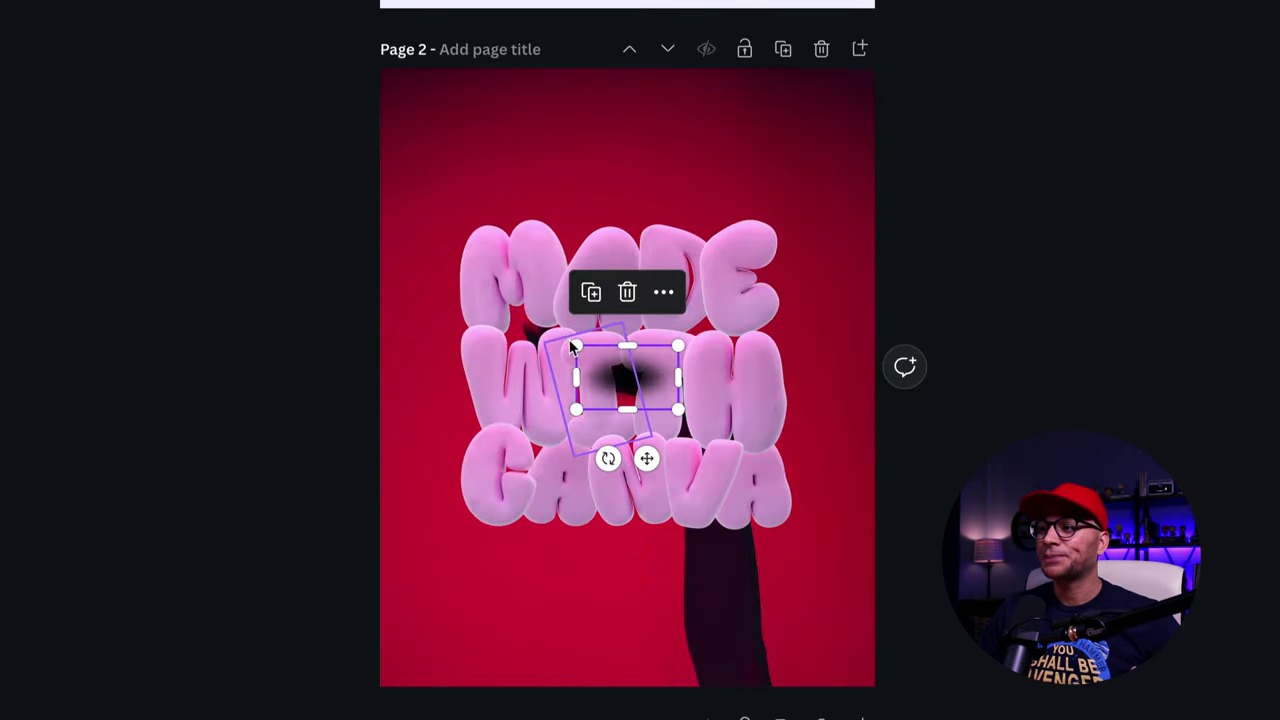
pyautogui.click(820, 314)
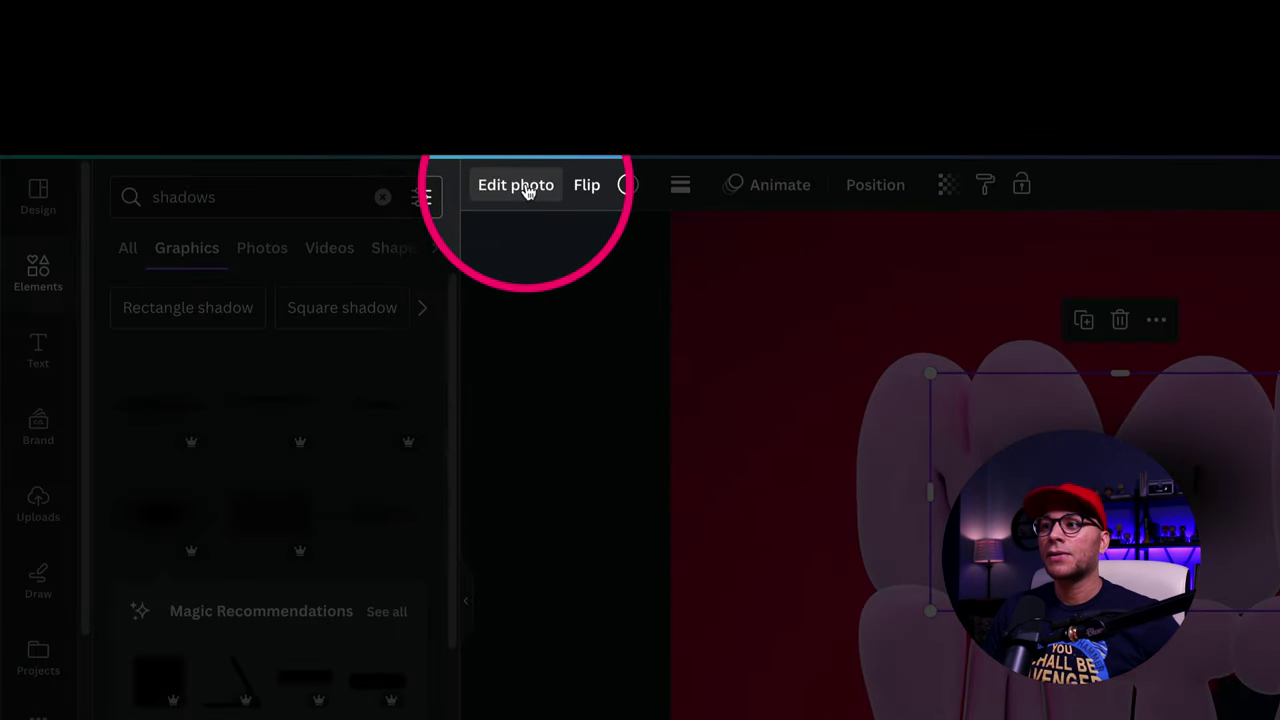
# - Apply the Cherry duotone effect to the shadow graphic
pyautogui.click(148, 50)
pyautogui.moveTo(451, 547); pyautogui.dragTo(447, 624)
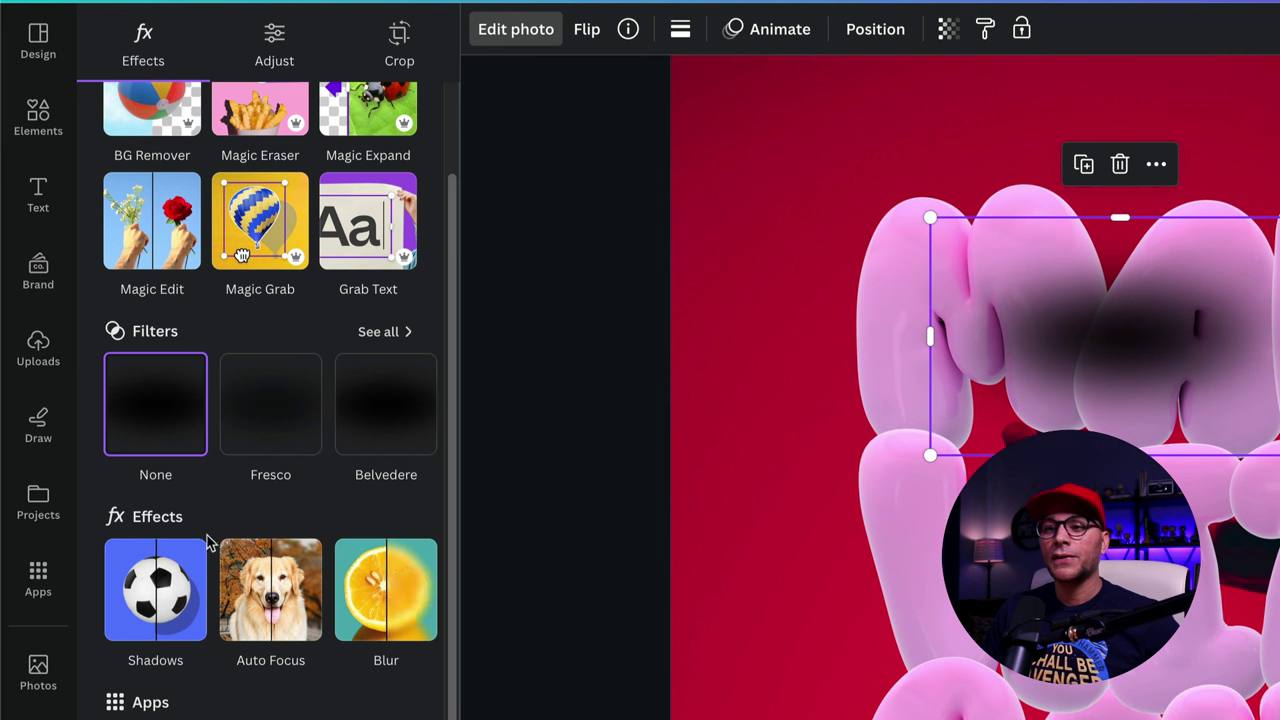
pyautogui.click(410, 592)
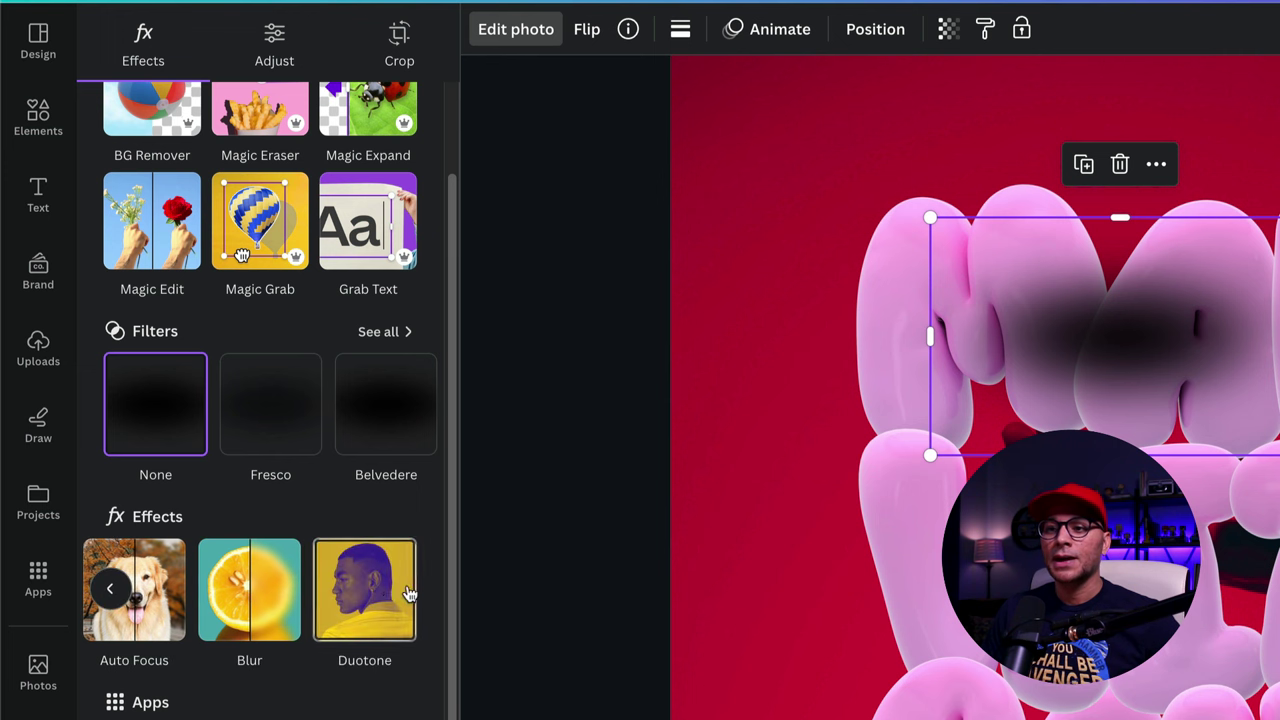
pyautogui.click(352, 594)
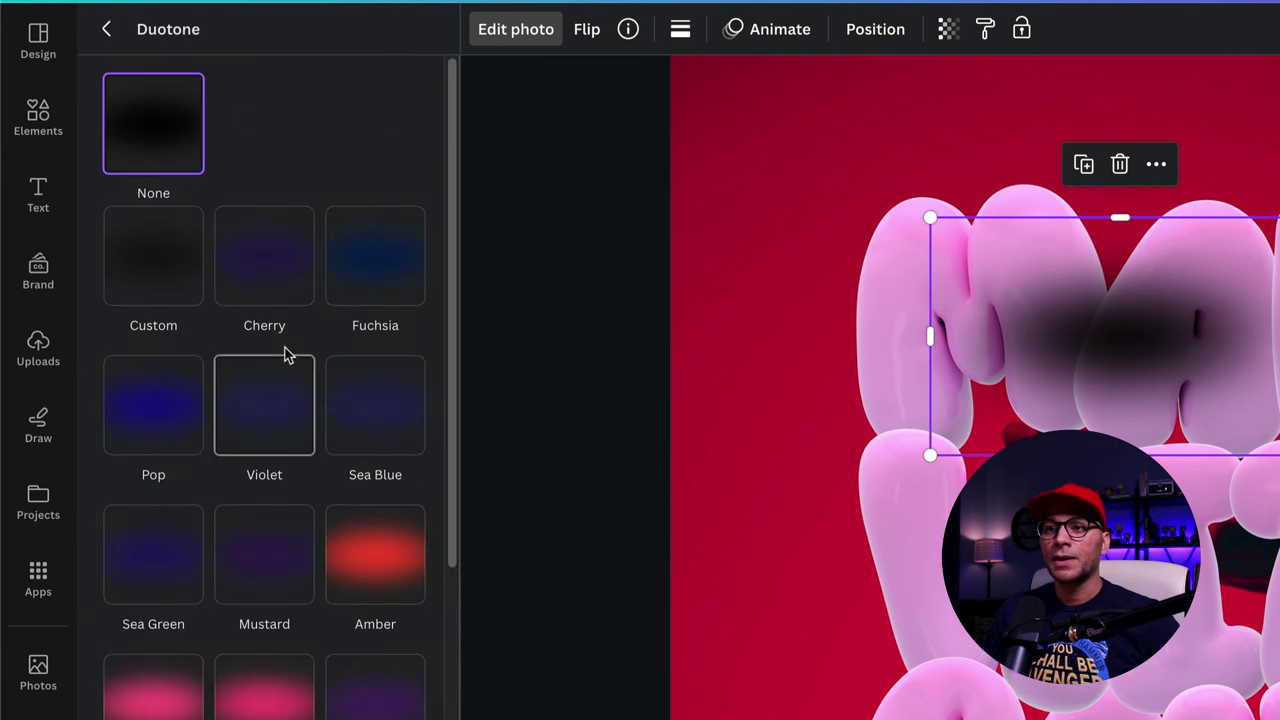
pyautogui.click(273, 263)
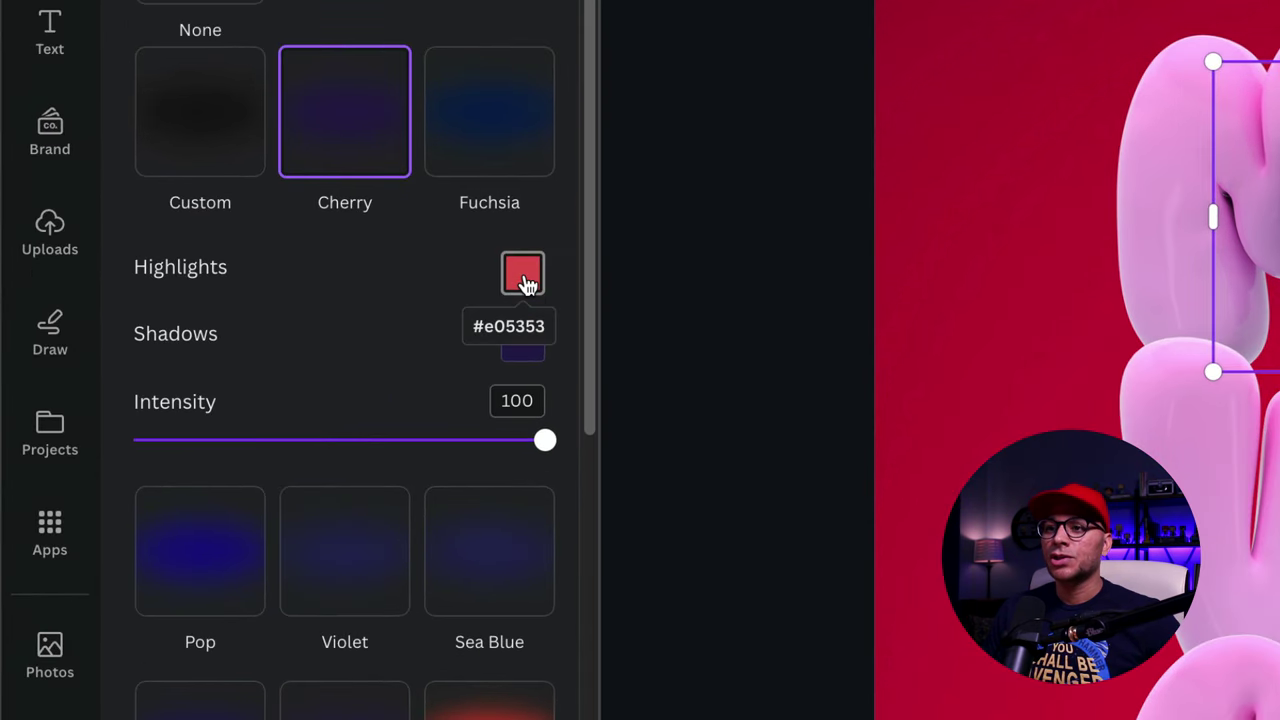
# - Set the duotone highlight and shadow colours to the letters' pink using the eyedropper
pyautogui.click(524, 276)
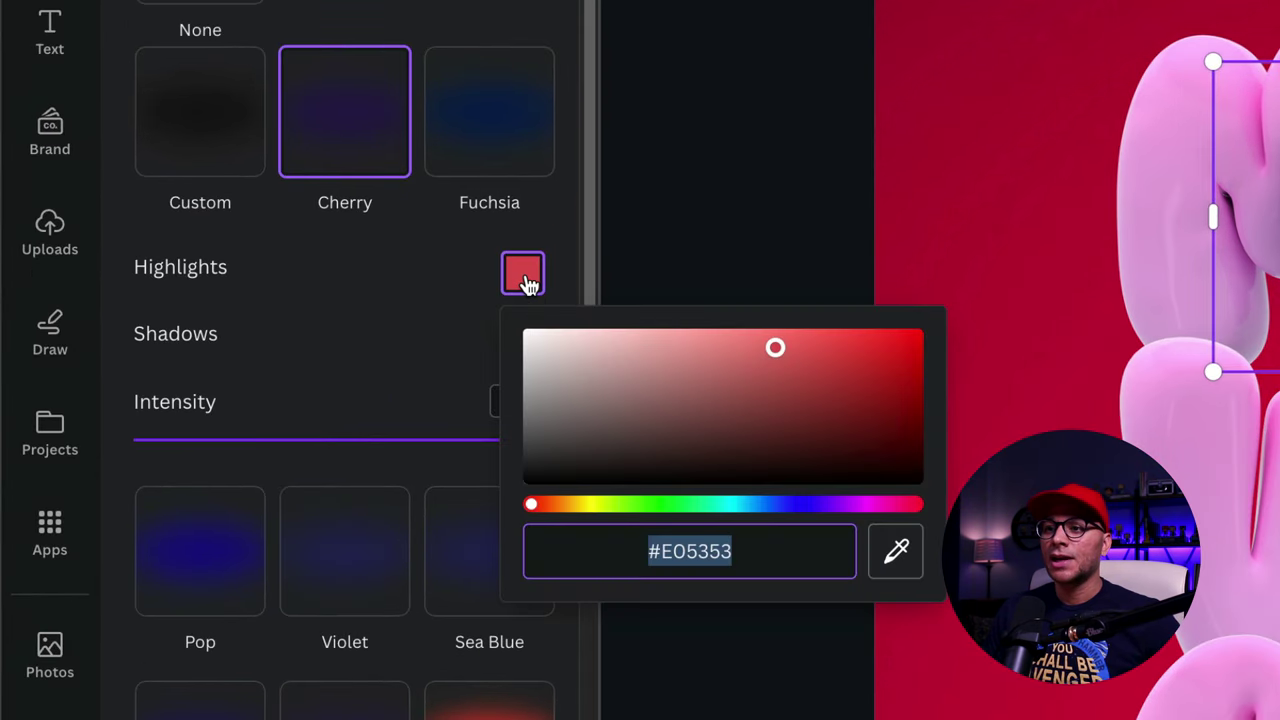
pyautogui.click(897, 556)
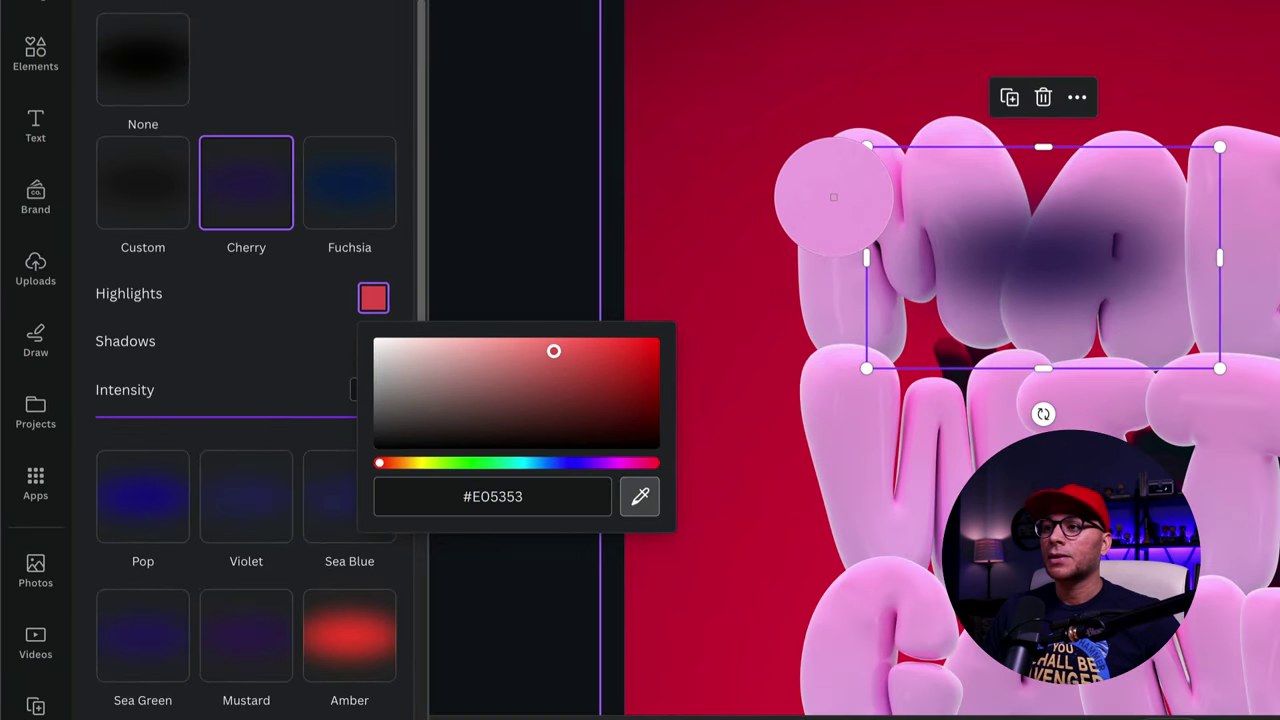
pyautogui.click(893, 176)
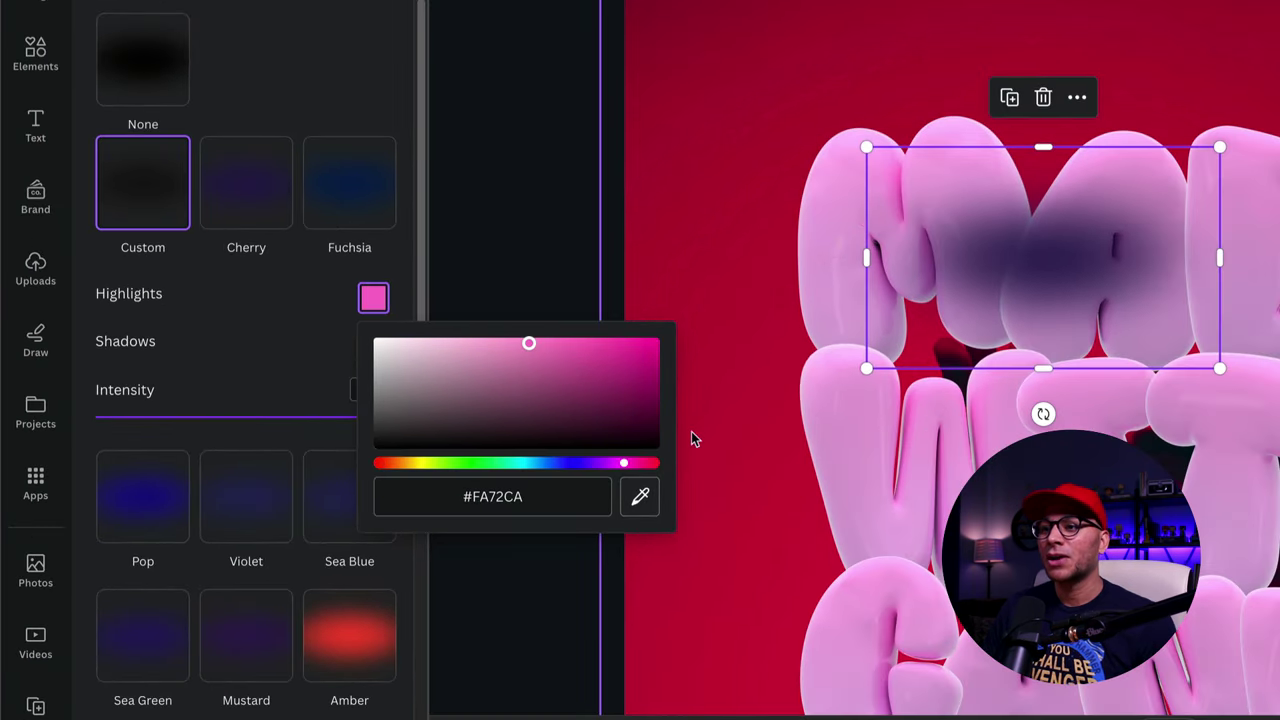
pyautogui.click(281, 313)
pyautogui.click(378, 349)
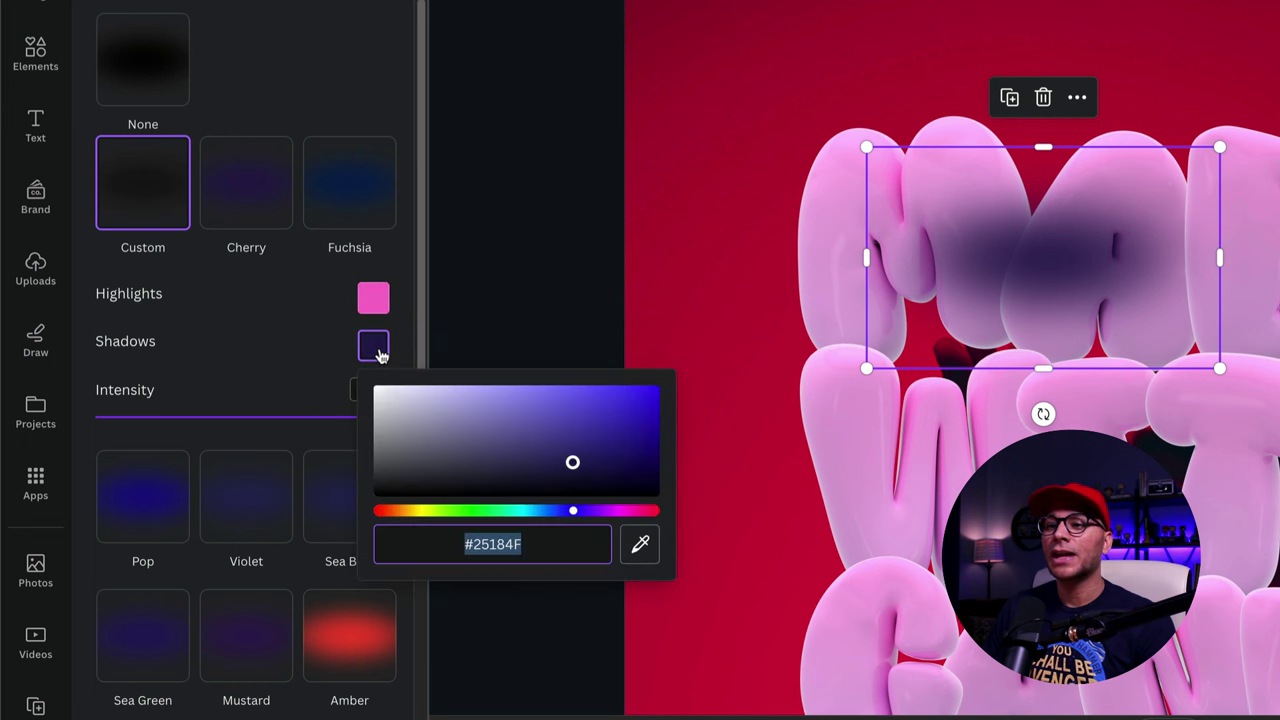
pyautogui.click(640, 544)
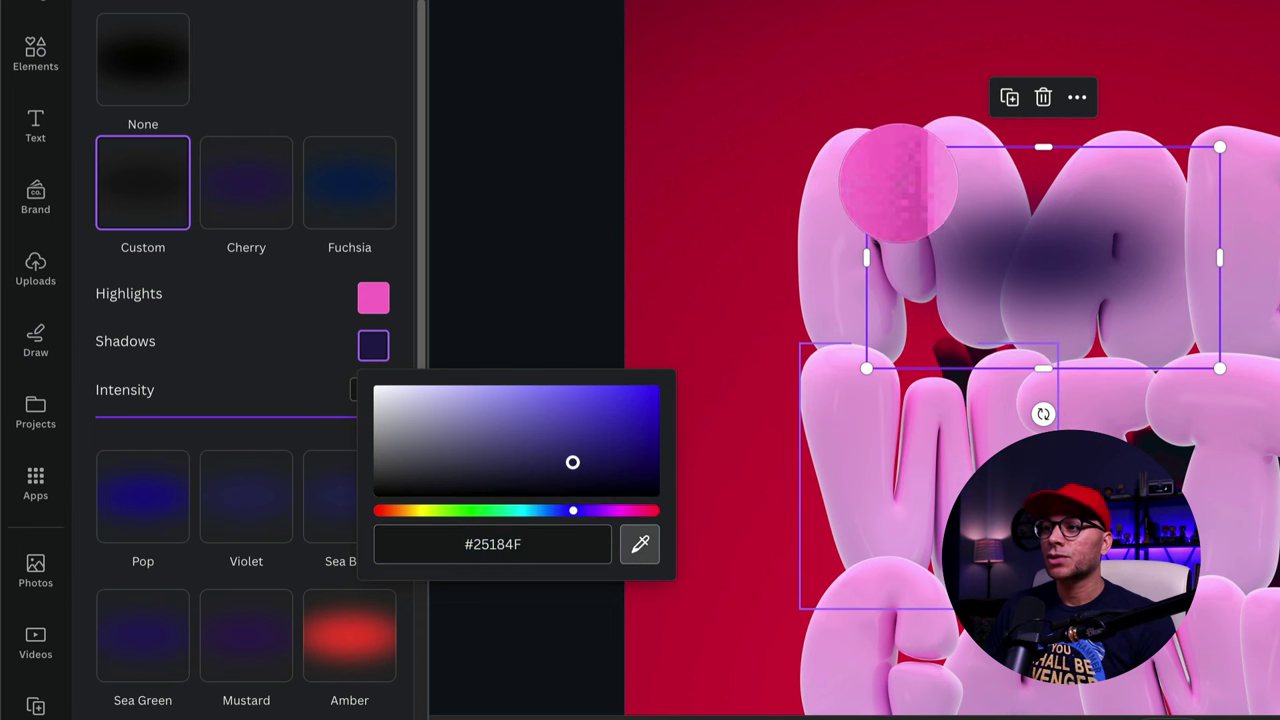
pyautogui.click(901, 185)
pyautogui.click(1208, 135)
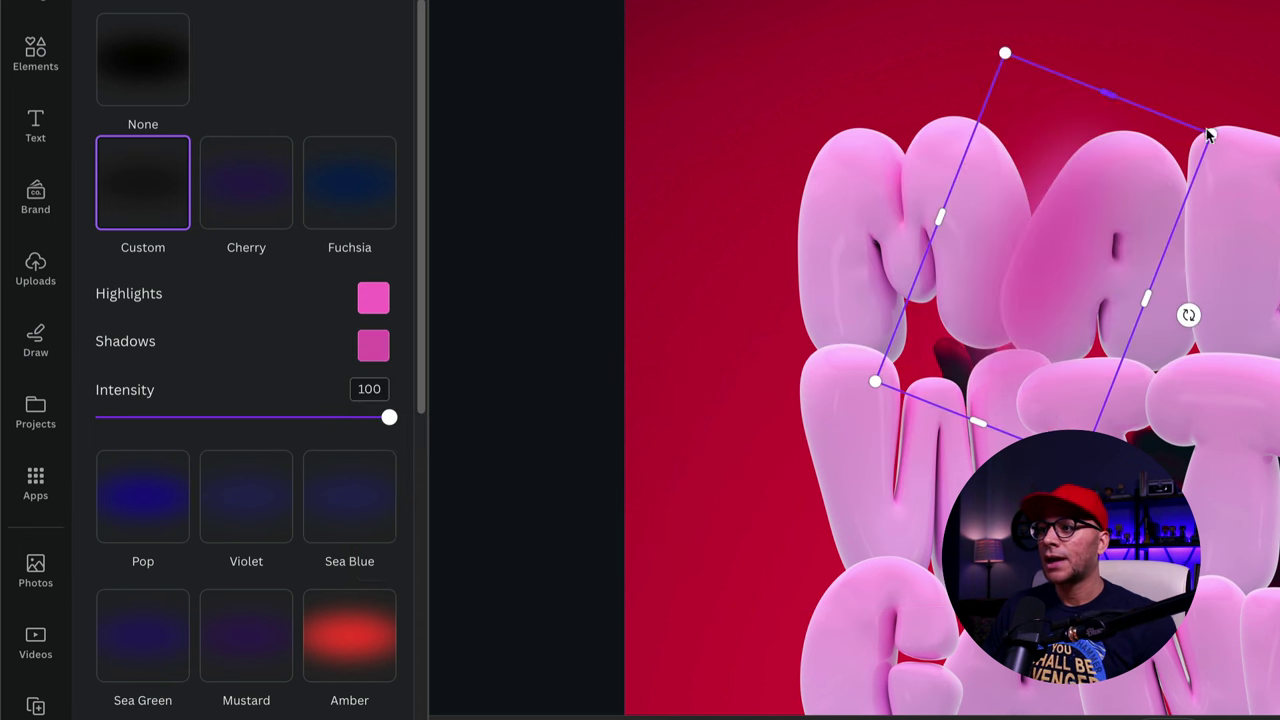
# - Resize the rotated pink shadow and move it one layer down behind the MADE letters
pyautogui.moveTo(1208, 133); pyautogui.dragTo(1147, 180)
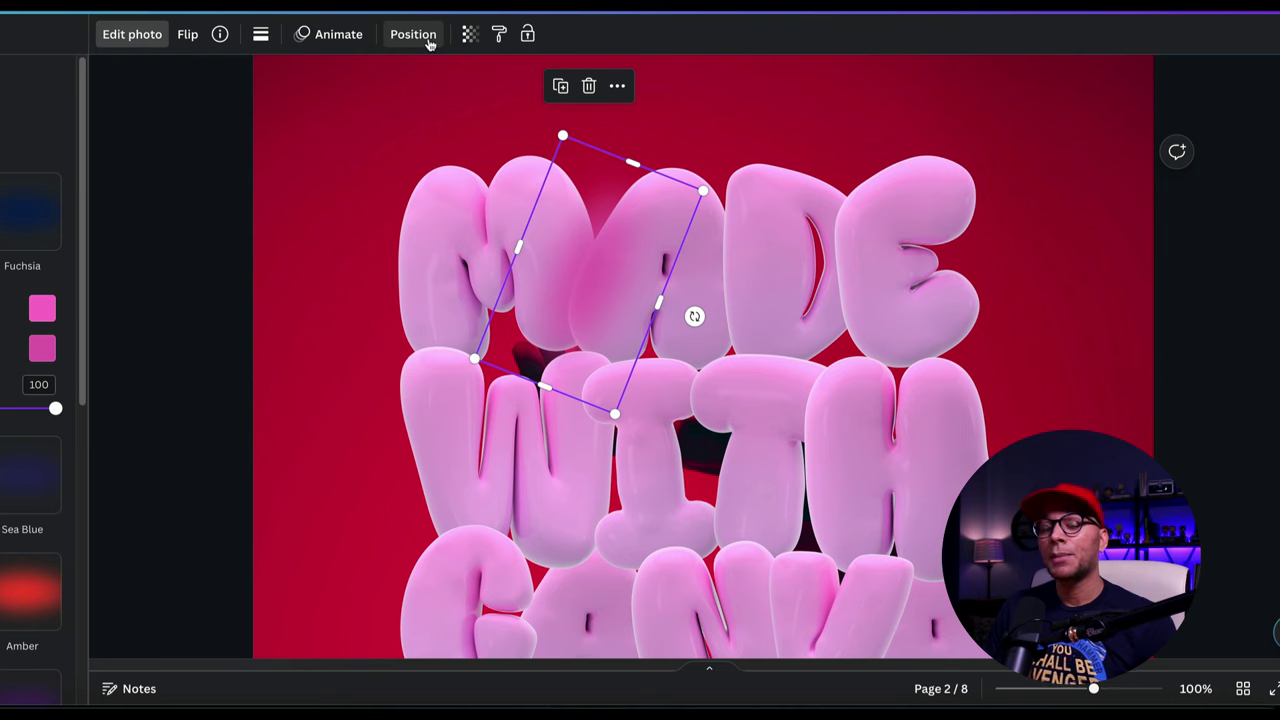
pyautogui.click(428, 40)
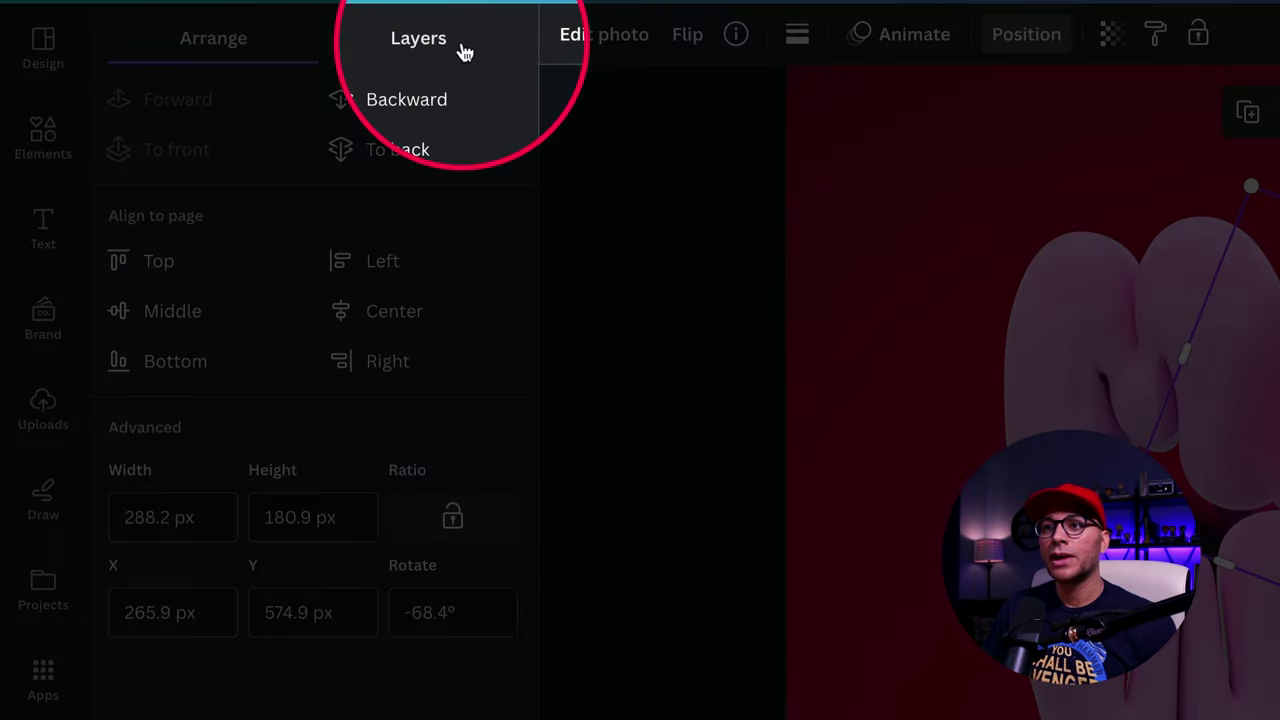
pyautogui.click(463, 52)
pyautogui.moveTo(386, 211)
pyautogui.mouseDown()
pyautogui.moveTo(351, 323)
pyautogui.moveTo(391, 651)
pyautogui.moveTo(391, 280)
pyautogui.moveTo(395, 384)
pyautogui.mouseUp()
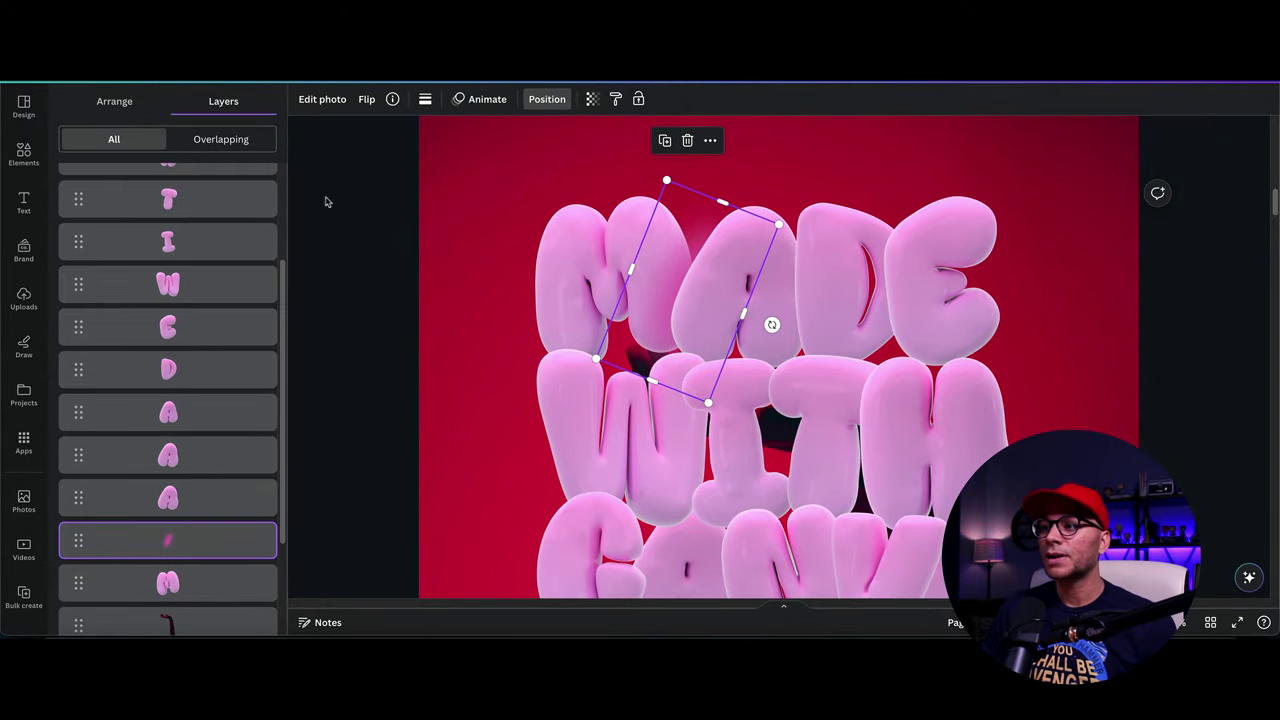
pyautogui.press('Escape')
pyautogui.press('Escape')
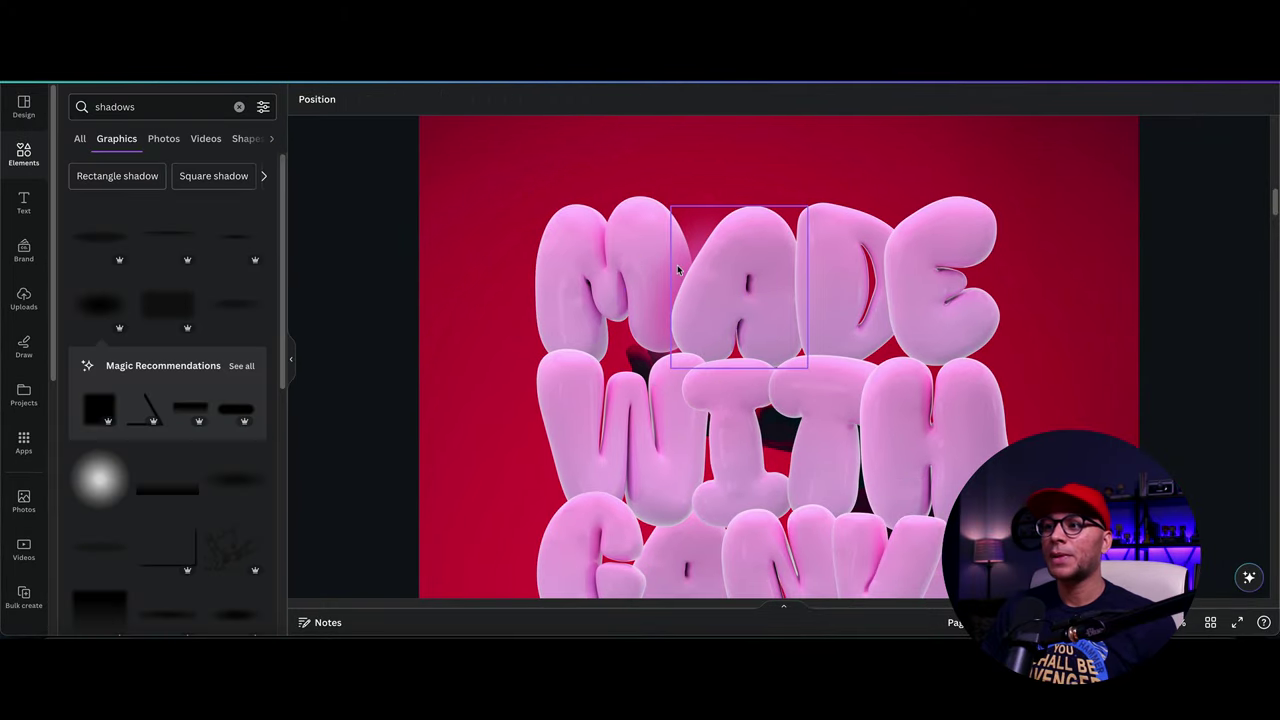
# - Change the shadow's duotone highlights to #B23D88 and paste the same hex into the shadows colour
pyautogui.click(665, 270)
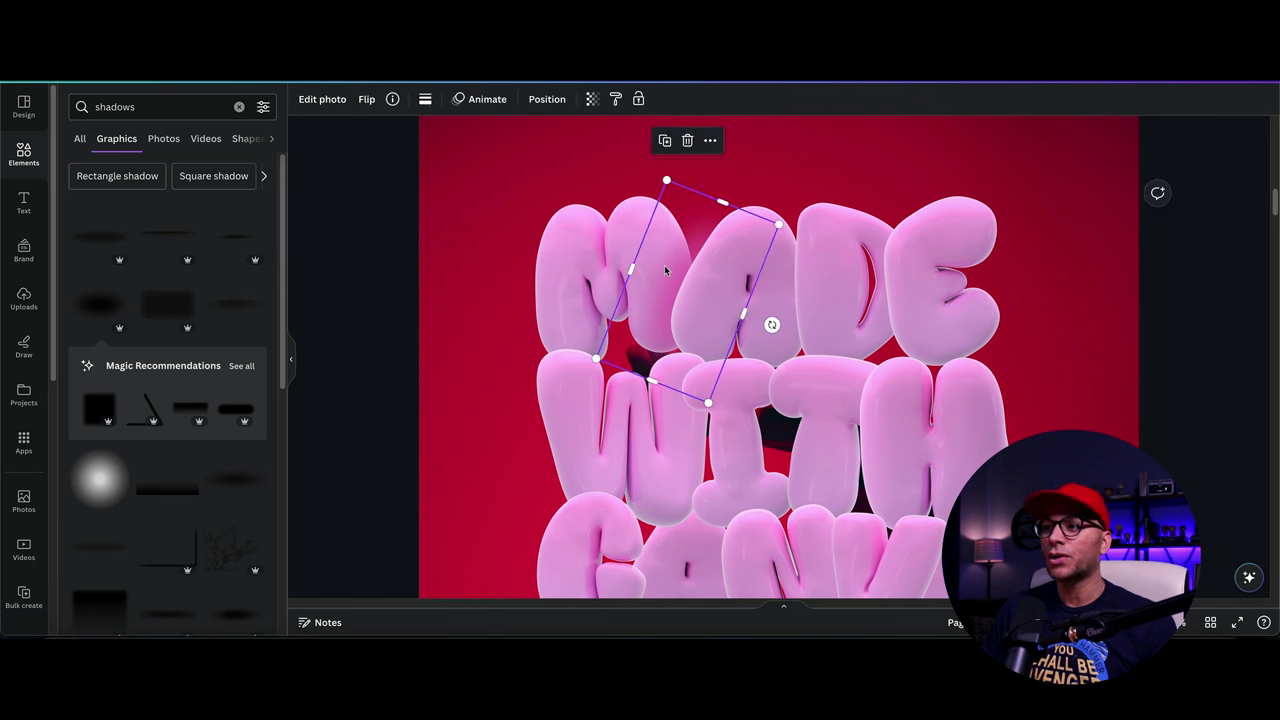
pyautogui.click(335, 100)
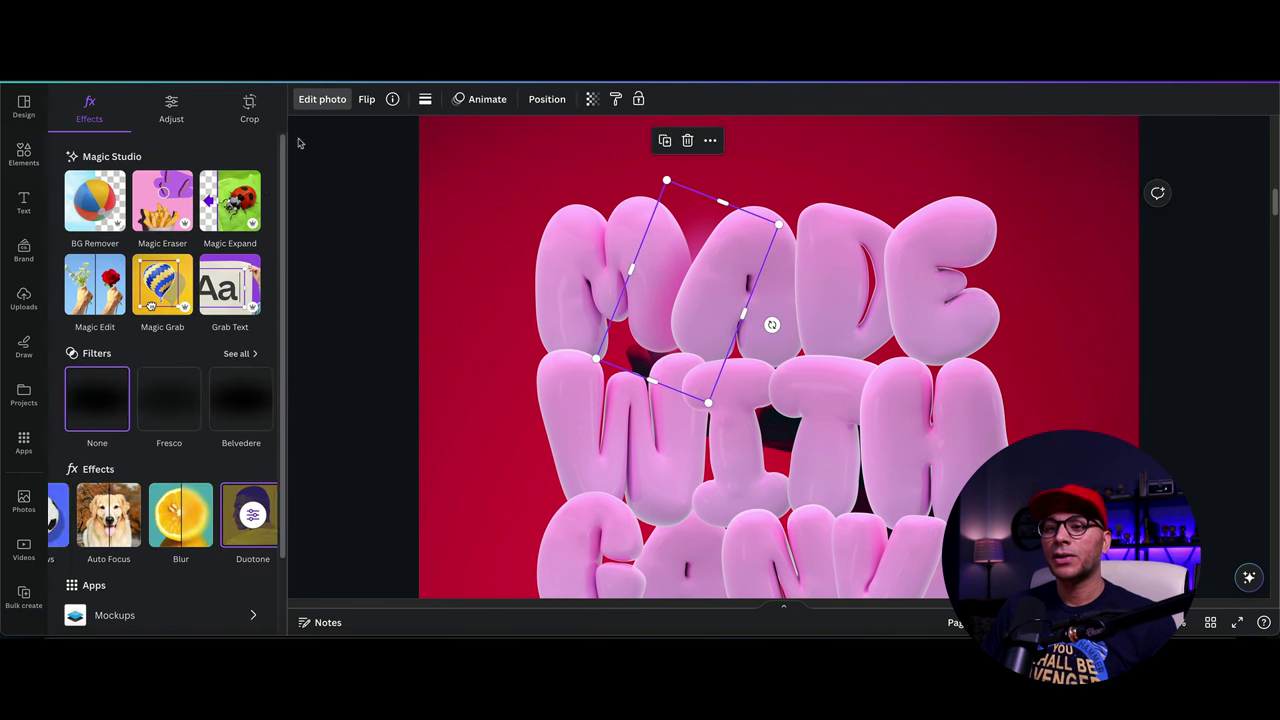
pyautogui.click(228, 516)
pyautogui.click(250, 318)
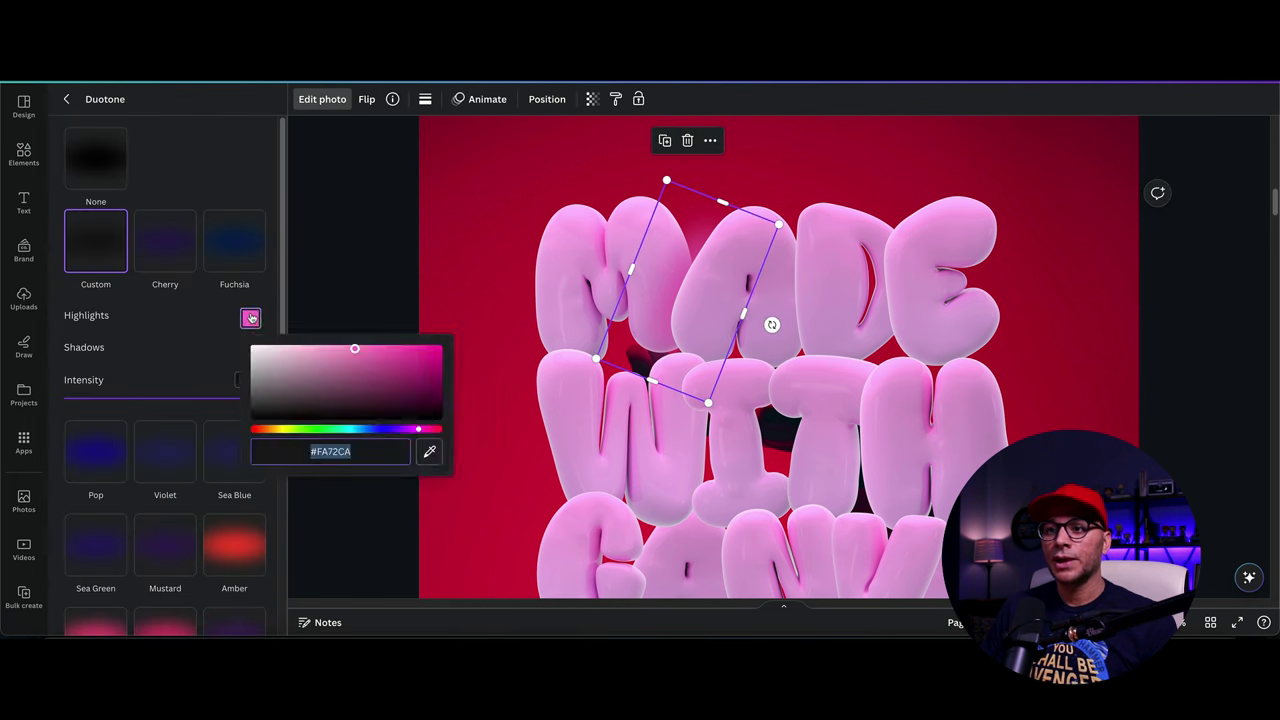
pyautogui.click(362, 353)
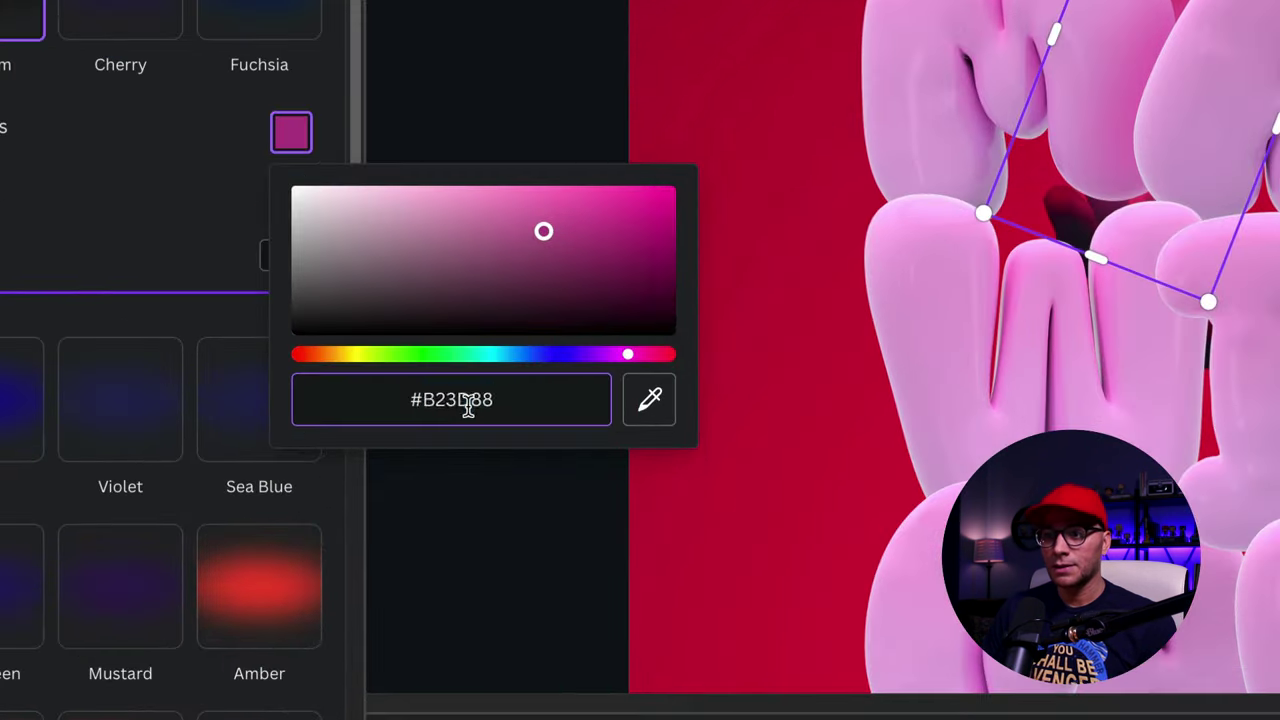
pyautogui.doubleClick(340, 455)
pyautogui.tripleClick(340, 455)
pyautogui.hotkey('ctrl', 'c')
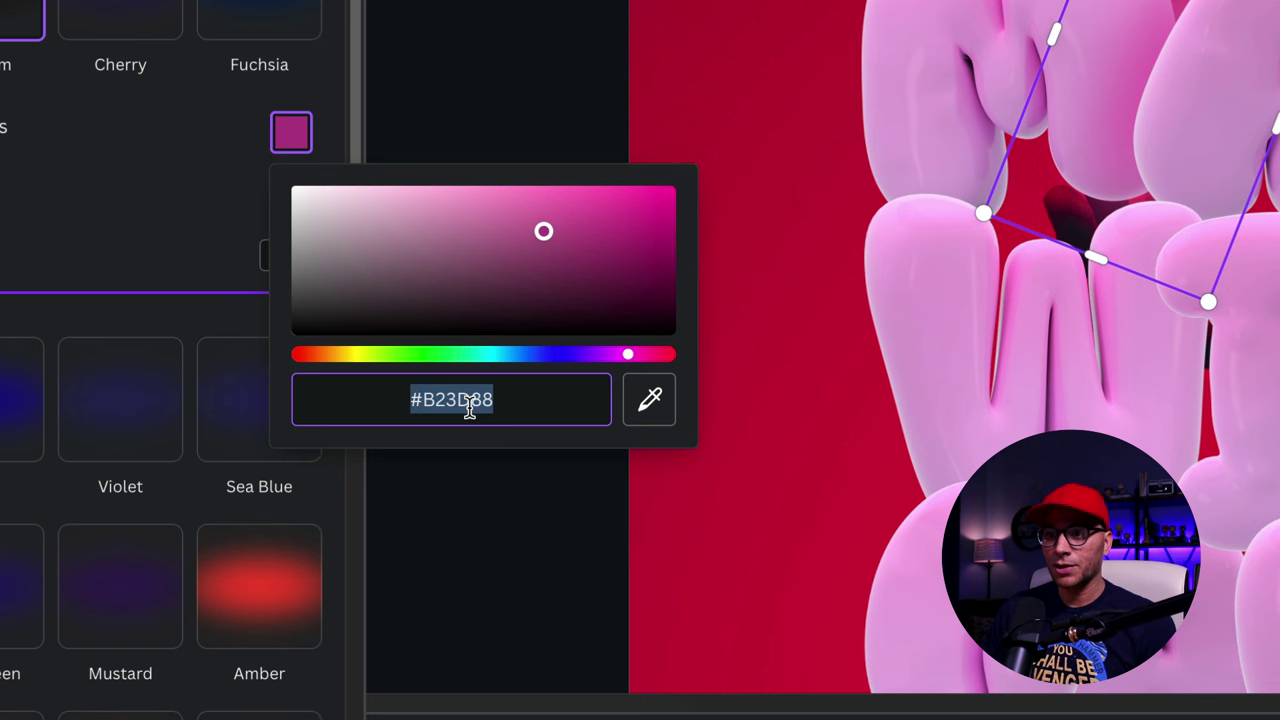
pyautogui.click(216, 214)
pyautogui.click(291, 196)
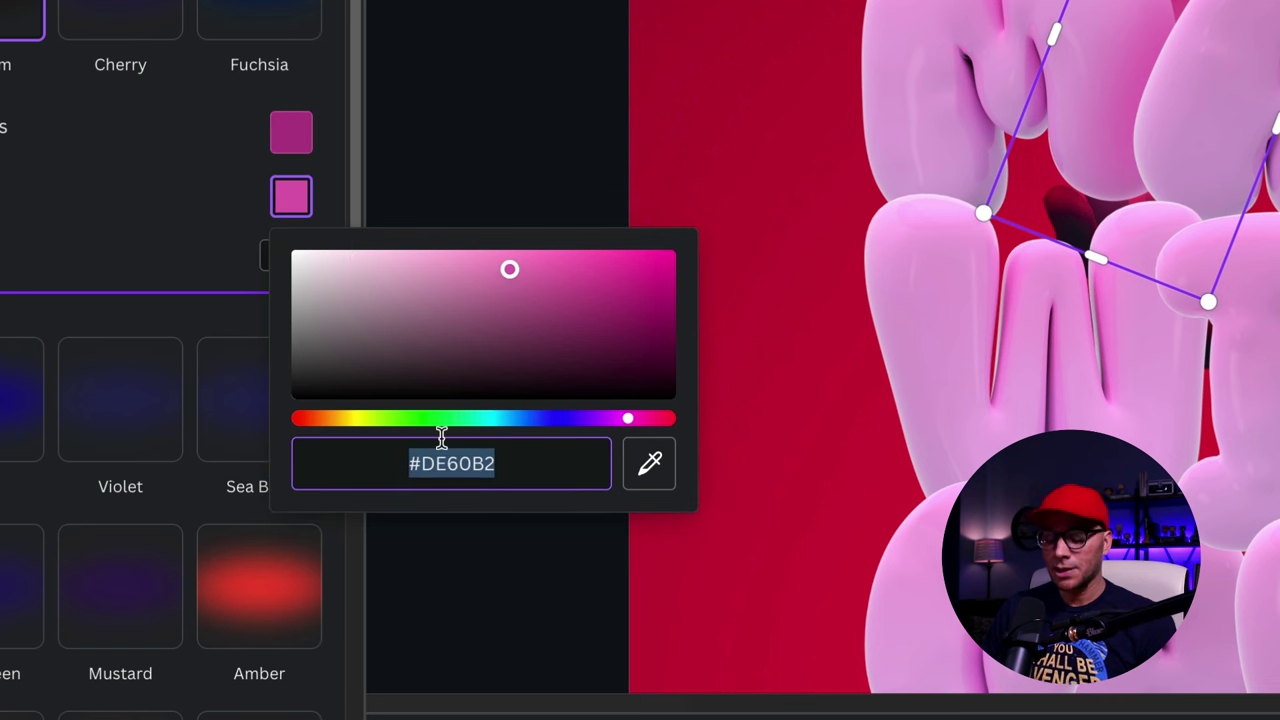
pyautogui.hotkey('ctrl', 'v')
pyautogui.click(484, 24)
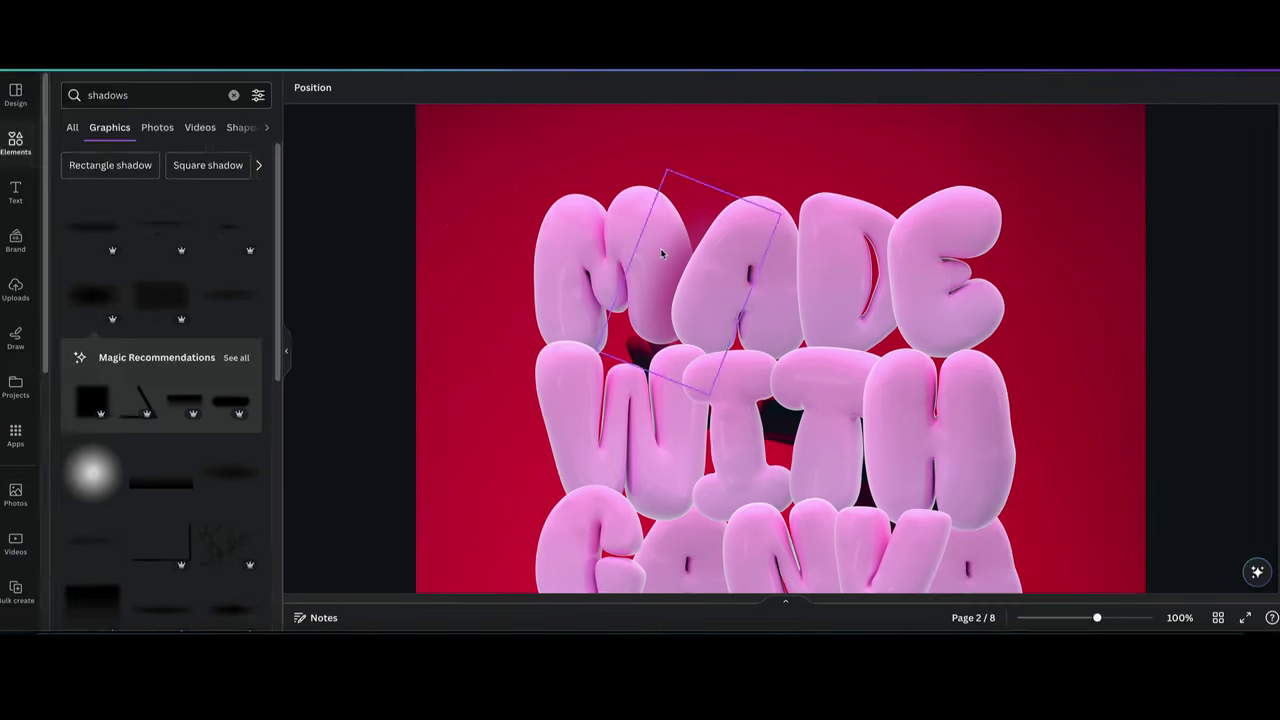
pyautogui.click(271, 62)
pyautogui.click(105, 410)
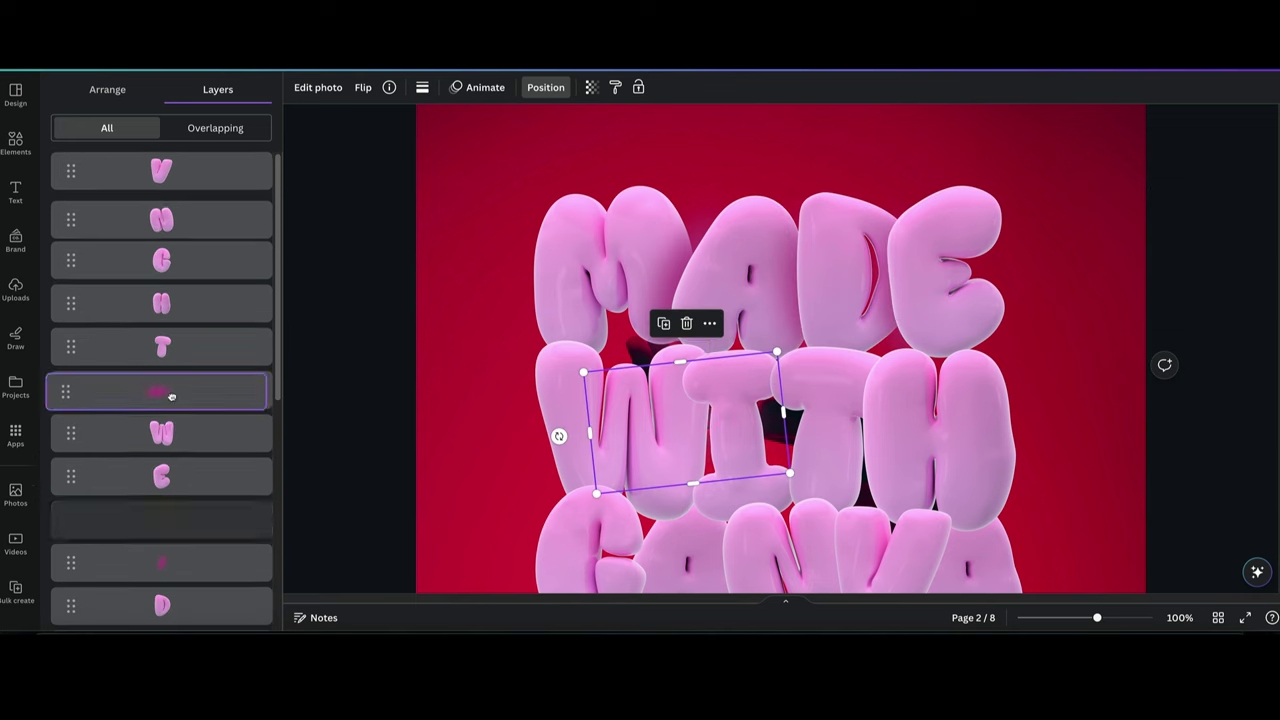
pyautogui.click(160, 288)
pyautogui.click(160, 246)
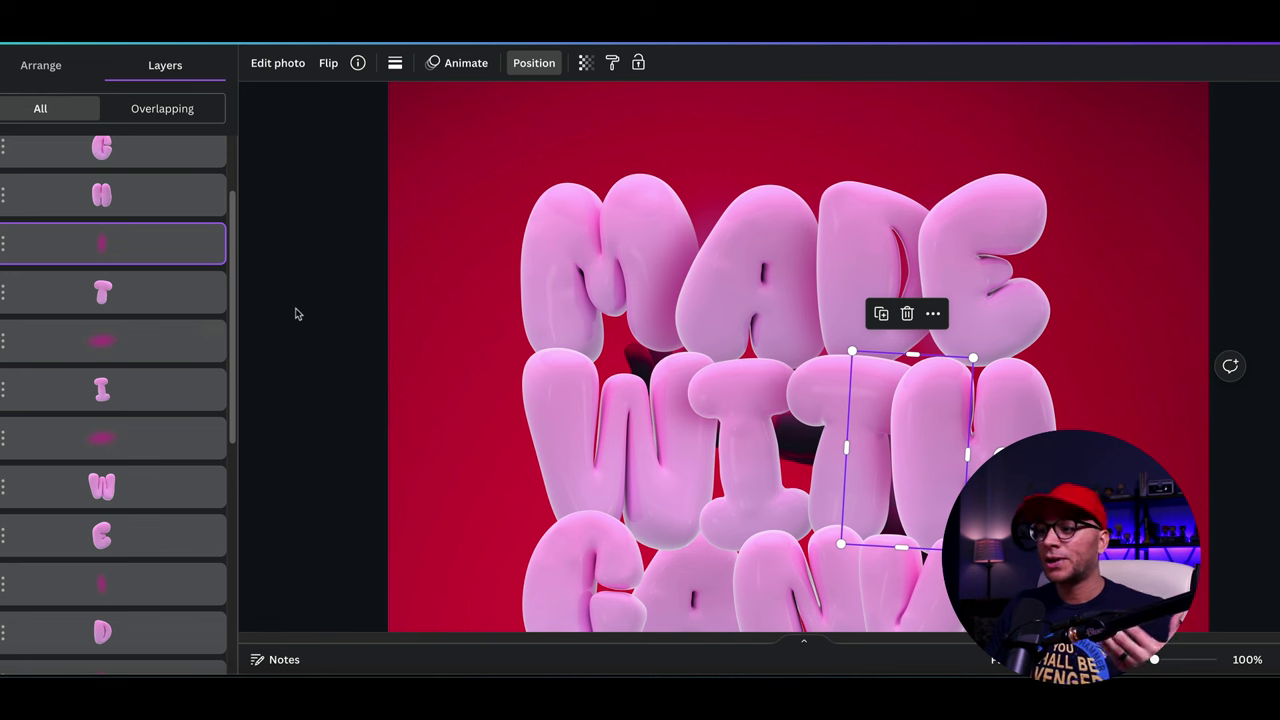
pyautogui.scroll(-3, 245, 296)
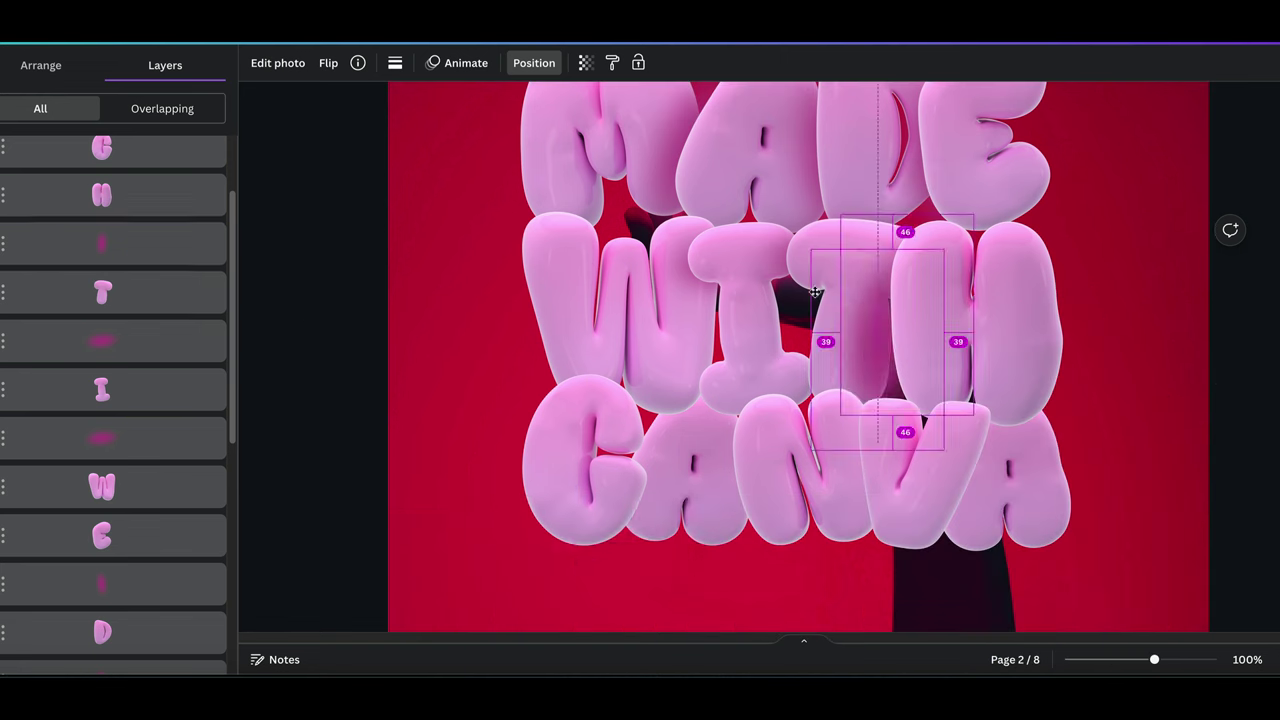
pyautogui.click(583, 460)
pyautogui.click(640, 470)
pyautogui.click(749, 480)
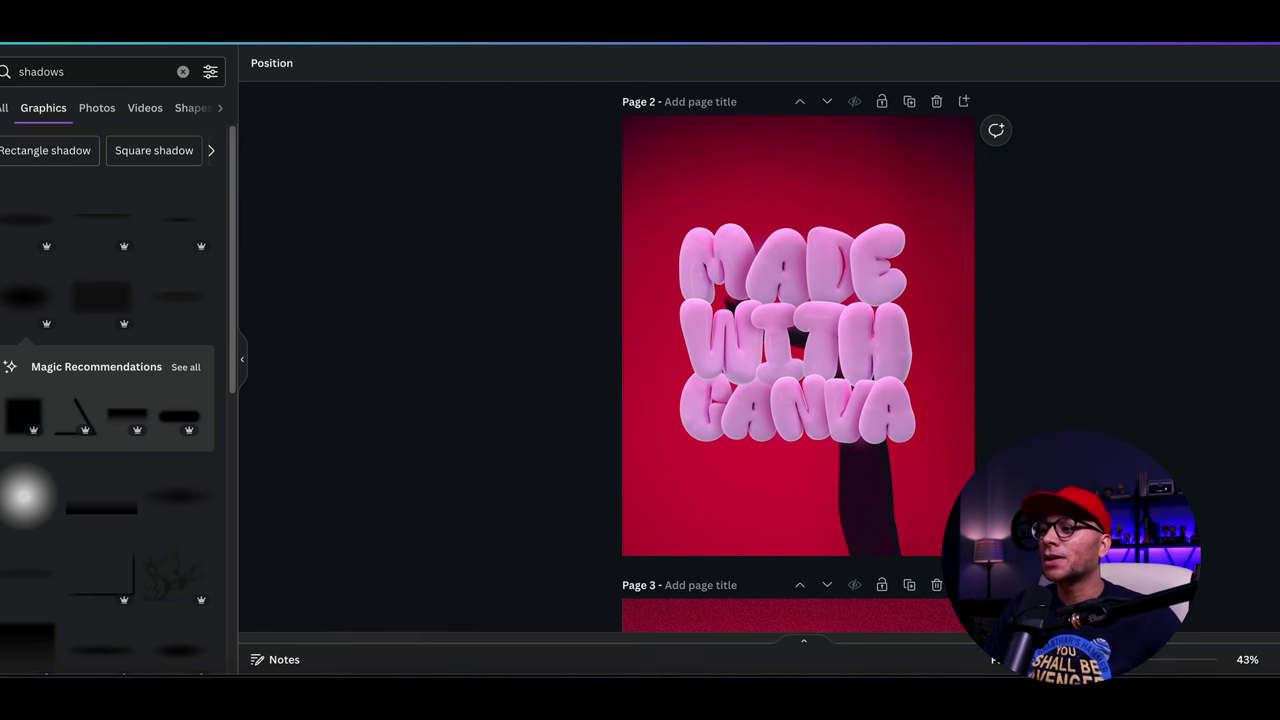
# - Enlarge the hand photo and place it so its open palm sits below the lettering
pyautogui.moveTo(866, 474); pyautogui.dragTo(980, 273)
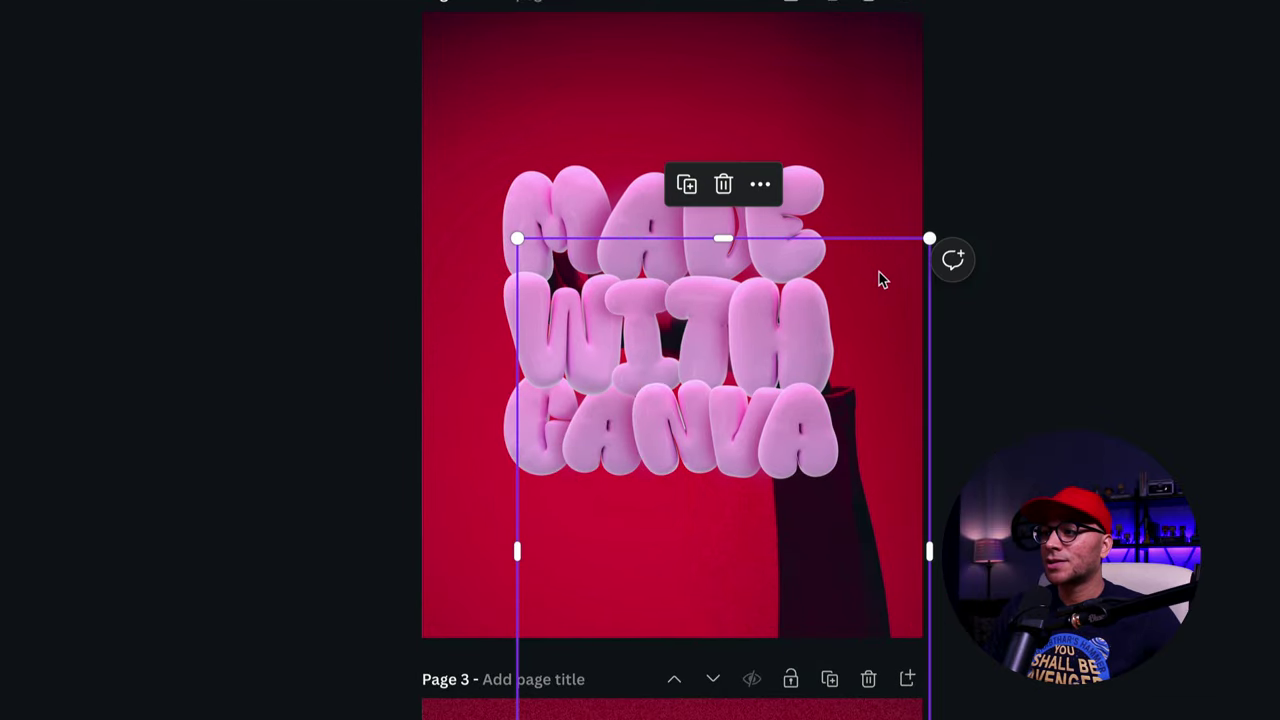
pyautogui.moveTo(879, 279); pyautogui.dragTo(953, 384)
pyautogui.moveTo(894, 443); pyautogui.dragTo(870, 459)
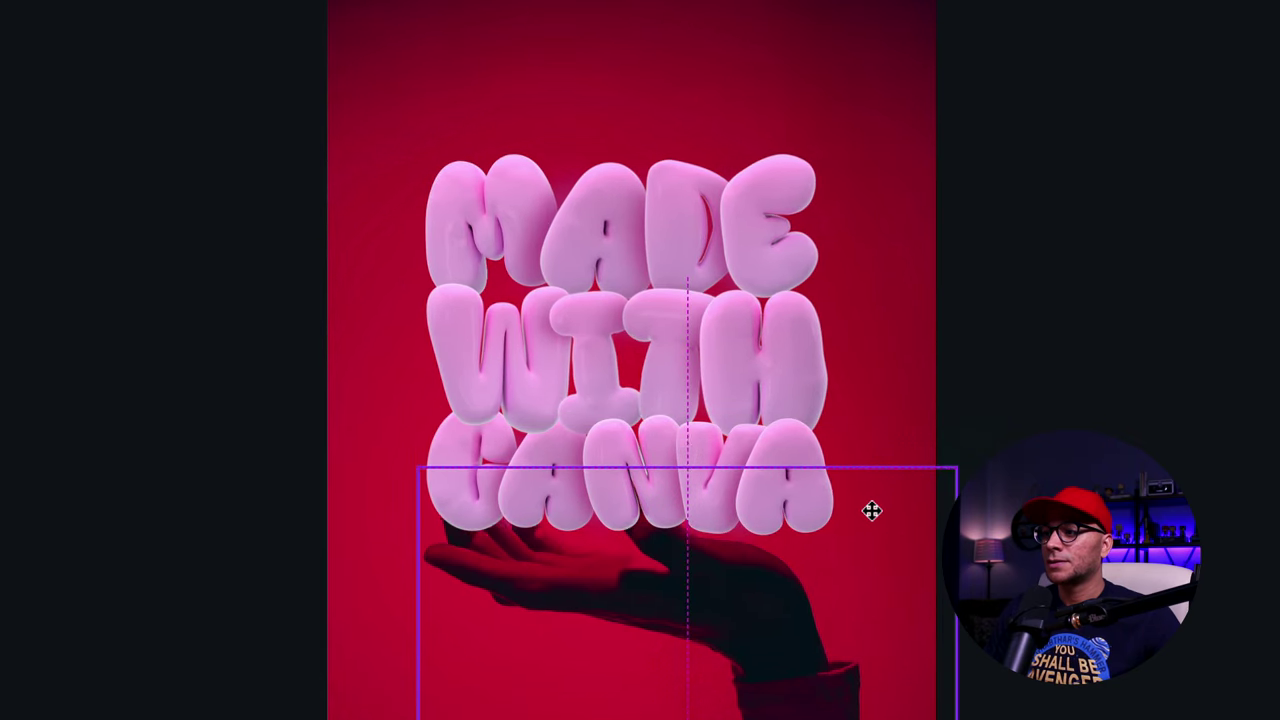
pyautogui.moveTo(872, 511); pyautogui.dragTo(862, 440)
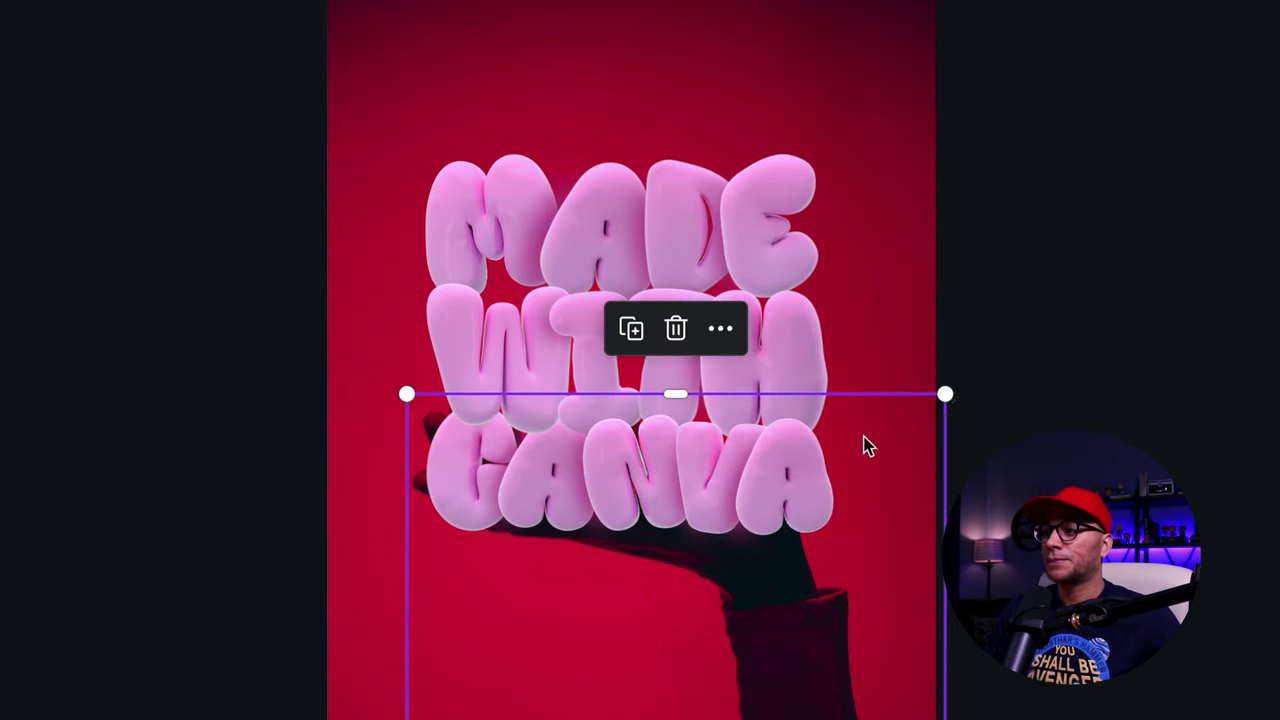
# - Select only the letters and shadows, shrink them to 656 × 674, and centre them above the palm
pyautogui.click(880, 117)
pyautogui.moveTo(890, 88); pyautogui.dragTo(433, 503)
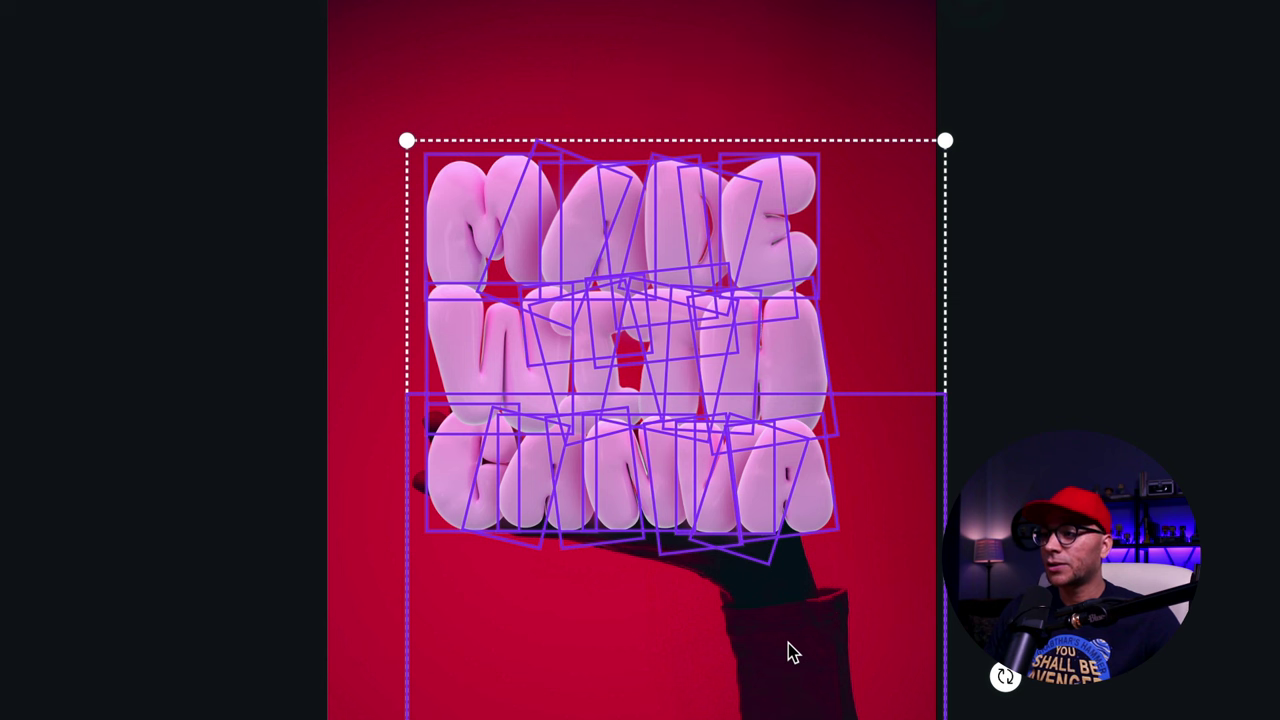
pyautogui.keyDown('shift'); pyautogui.click(788, 651); pyautogui.keyUp('shift')
pyautogui.moveTo(700, 278); pyautogui.dragTo(703, 228)
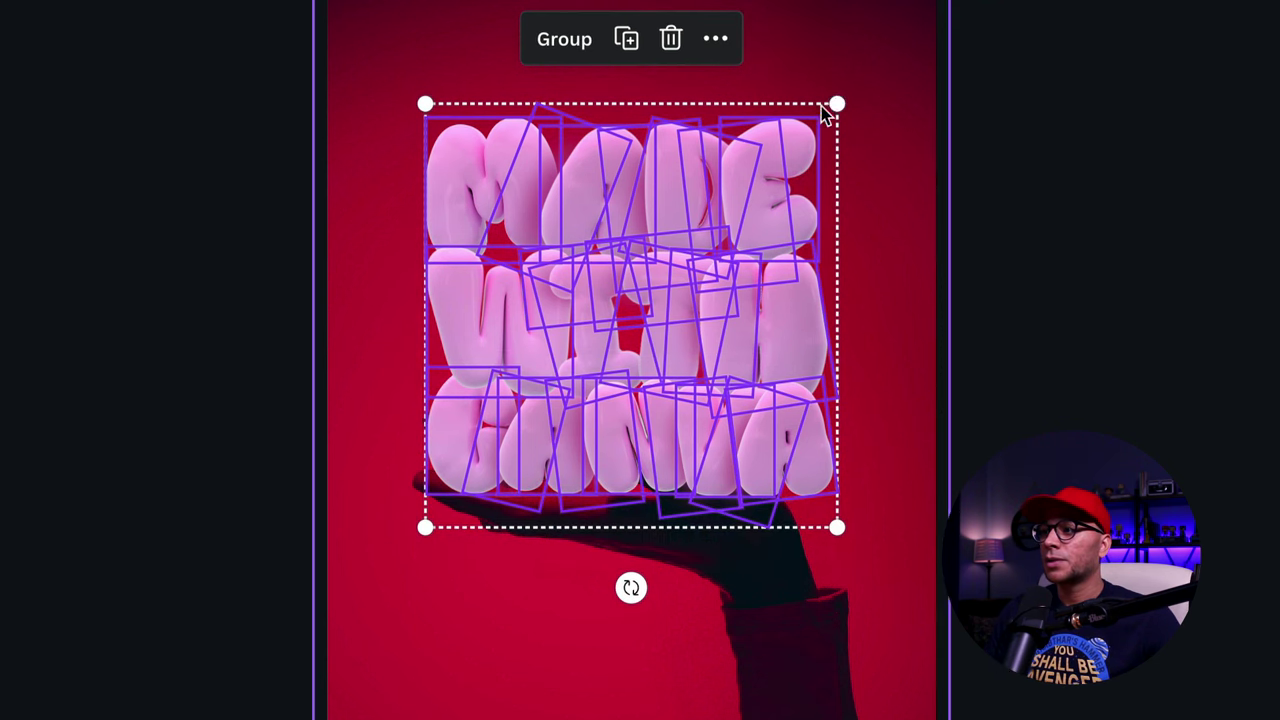
pyautogui.moveTo(835, 104); pyautogui.dragTo(811, 130)
pyautogui.moveTo(697, 318); pyautogui.dragTo(686, 346)
pyautogui.click(1155, 317)
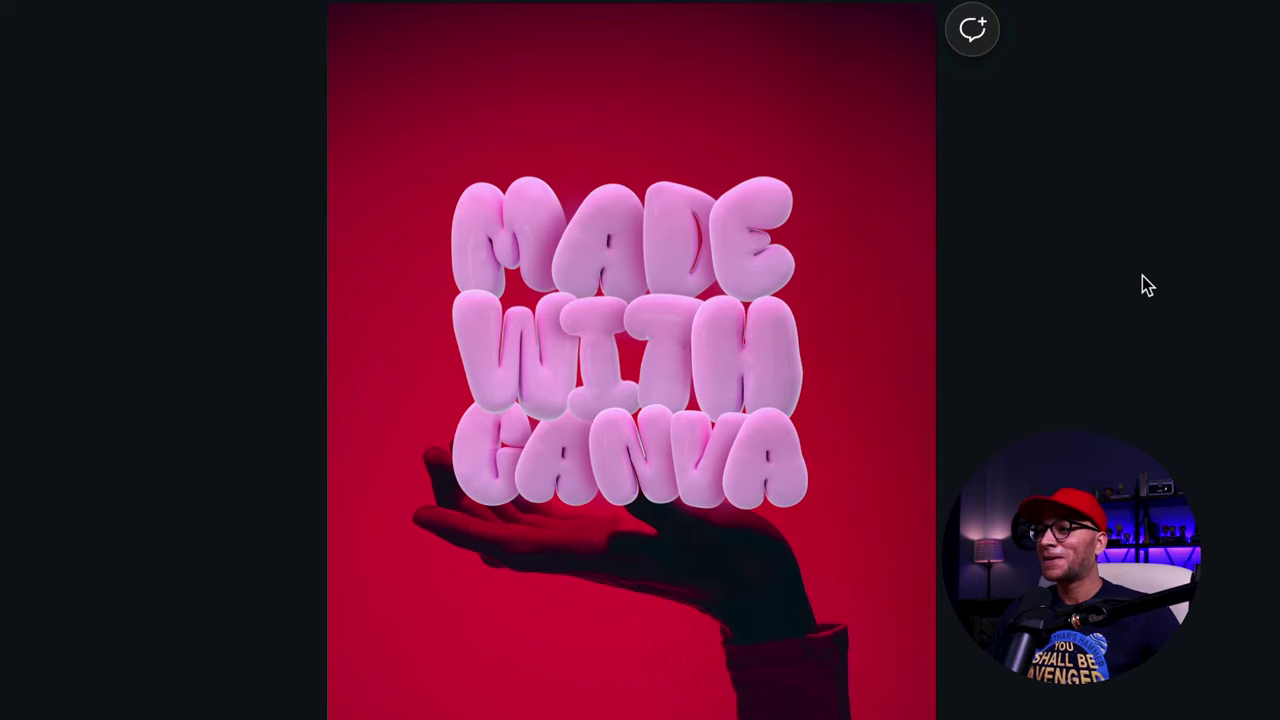
# - Zoom in, then nudge the hand photo slightly left and narrow it from its left side
pyautogui.hotkey('ctrl', '=')
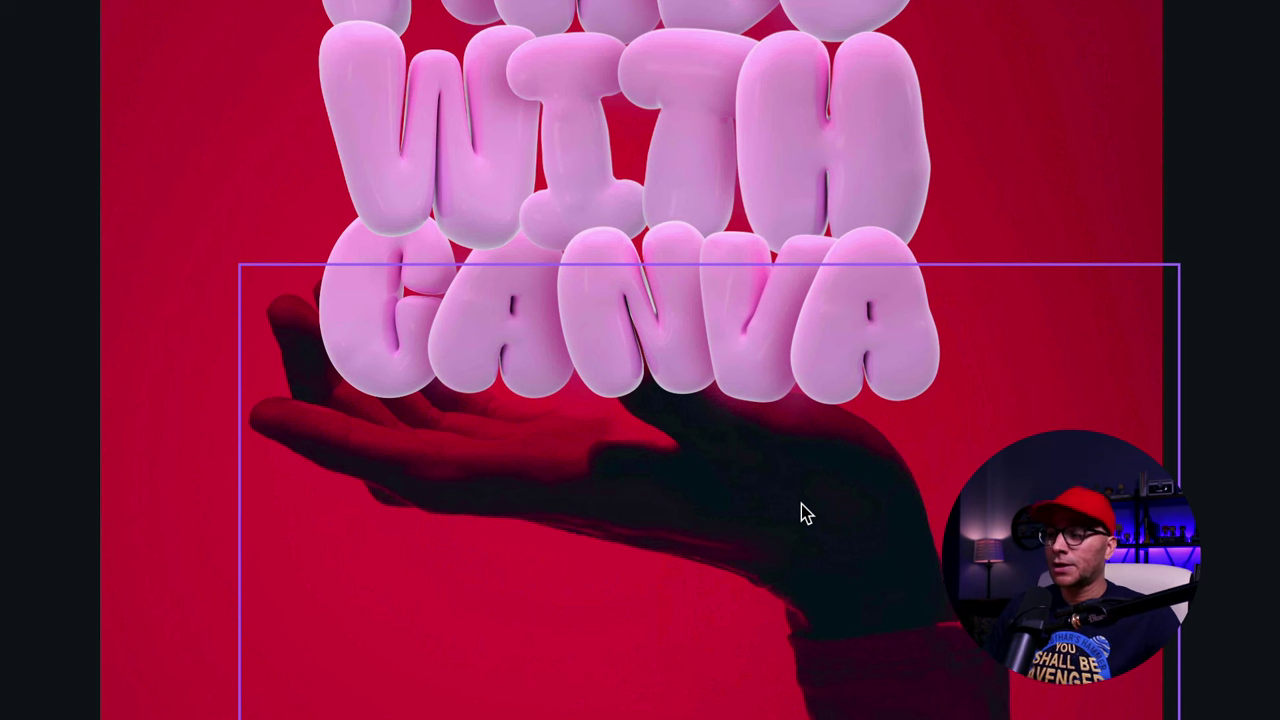
pyautogui.click(801, 504)
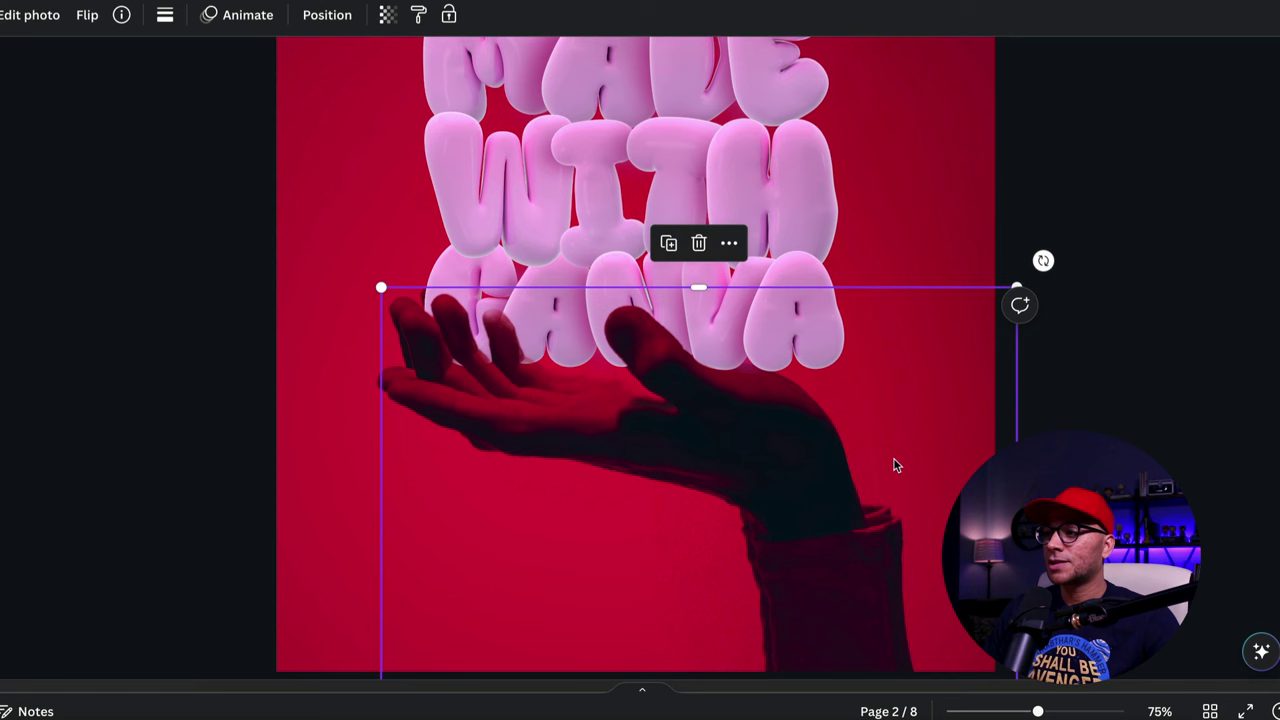
pyautogui.moveTo(1010, 550); pyautogui.dragTo(1008, 537)
pyautogui.moveTo(882, 455); pyautogui.dragTo(874, 449)
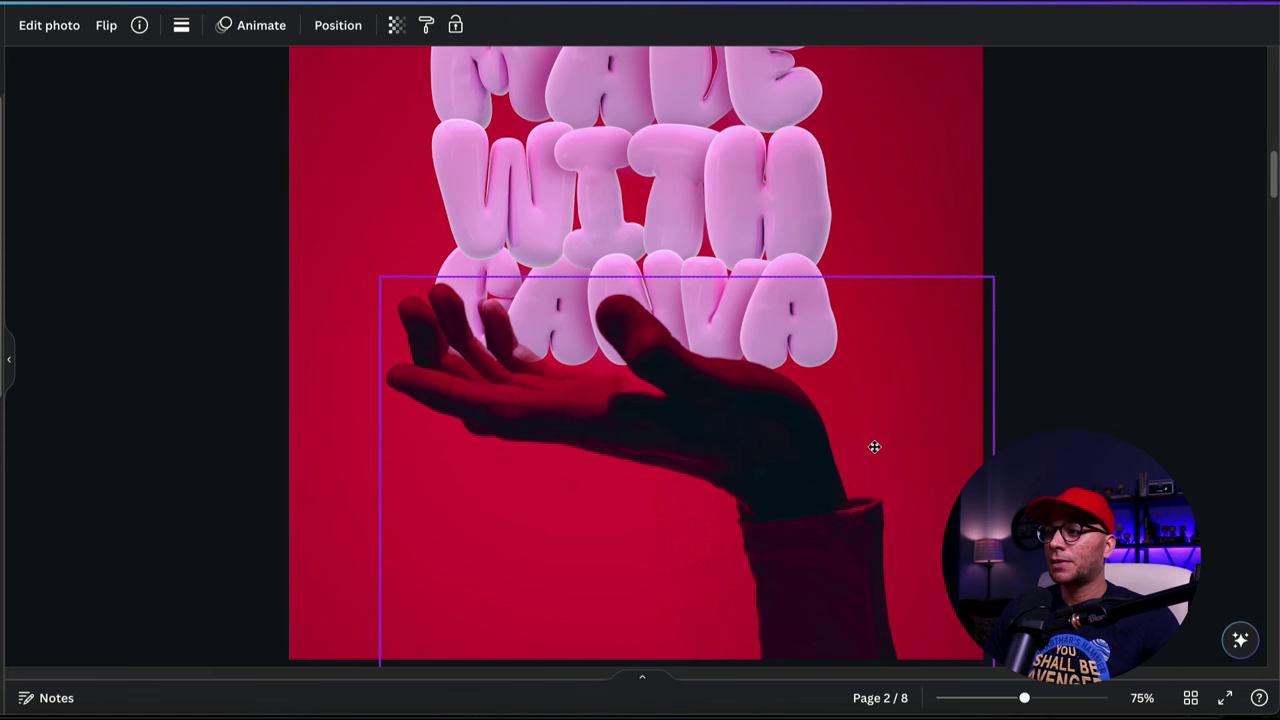
pyautogui.moveTo(874, 447); pyautogui.dragTo(874, 447)
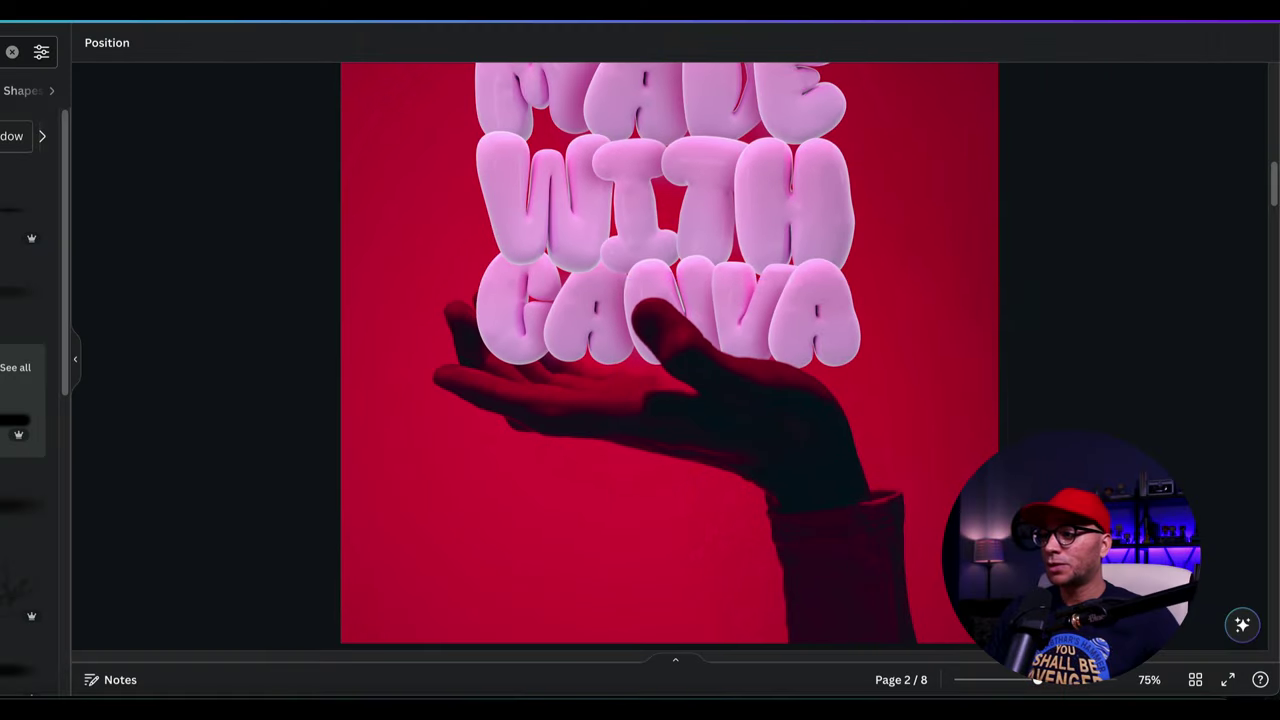
# - Lower the hand group slightly so its palm sits just beneath the CANVA row
pyautogui.click(611, 476)
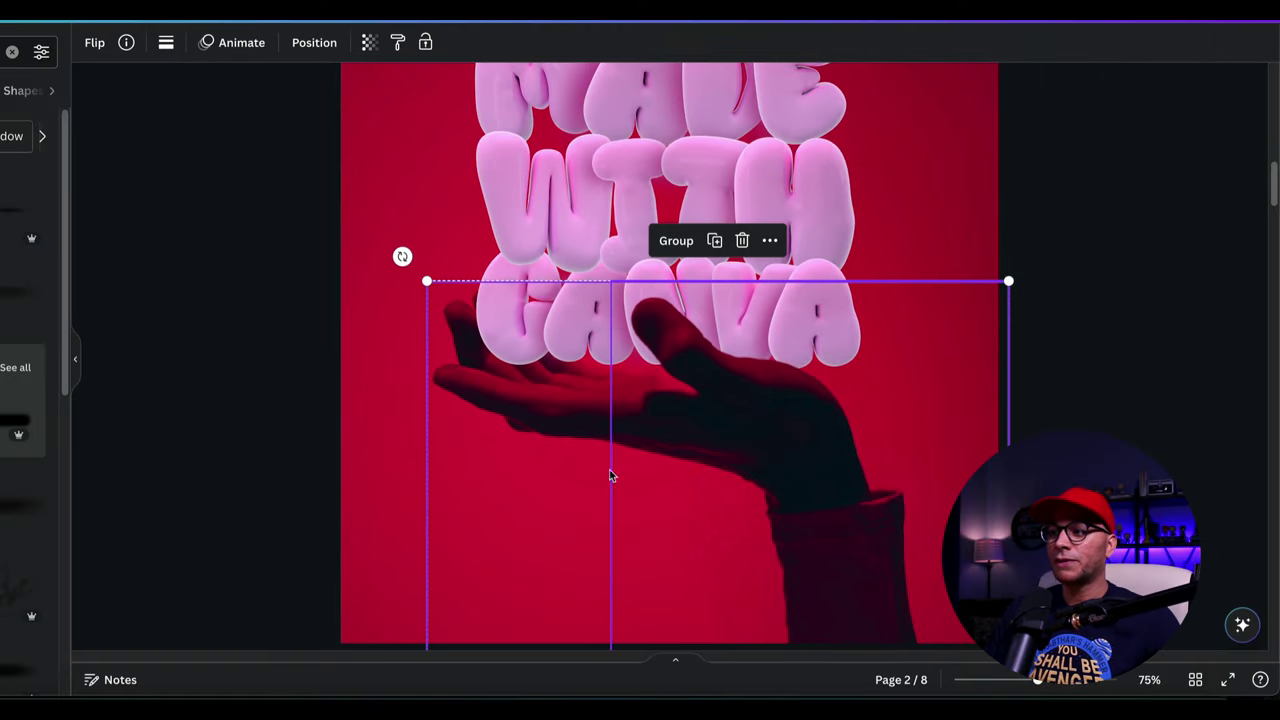
pyautogui.moveTo(713, 422); pyautogui.dragTo(715, 452)
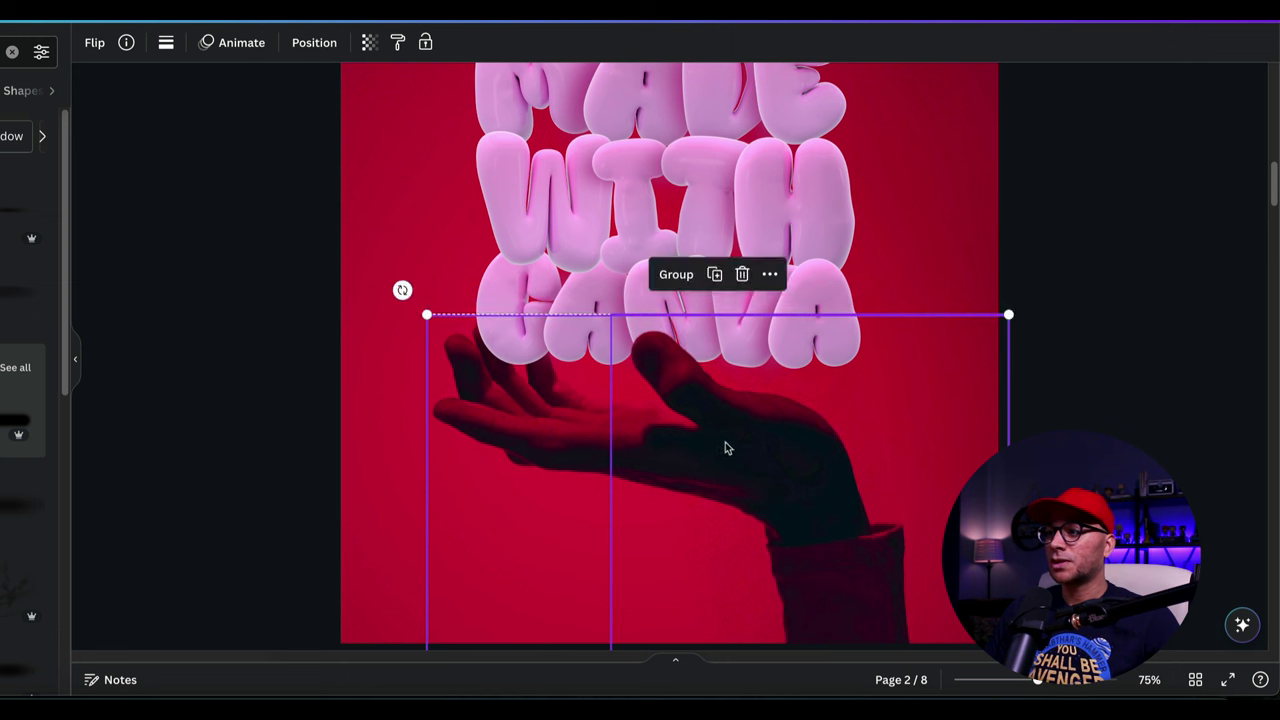
pyautogui.click(1106, 368)
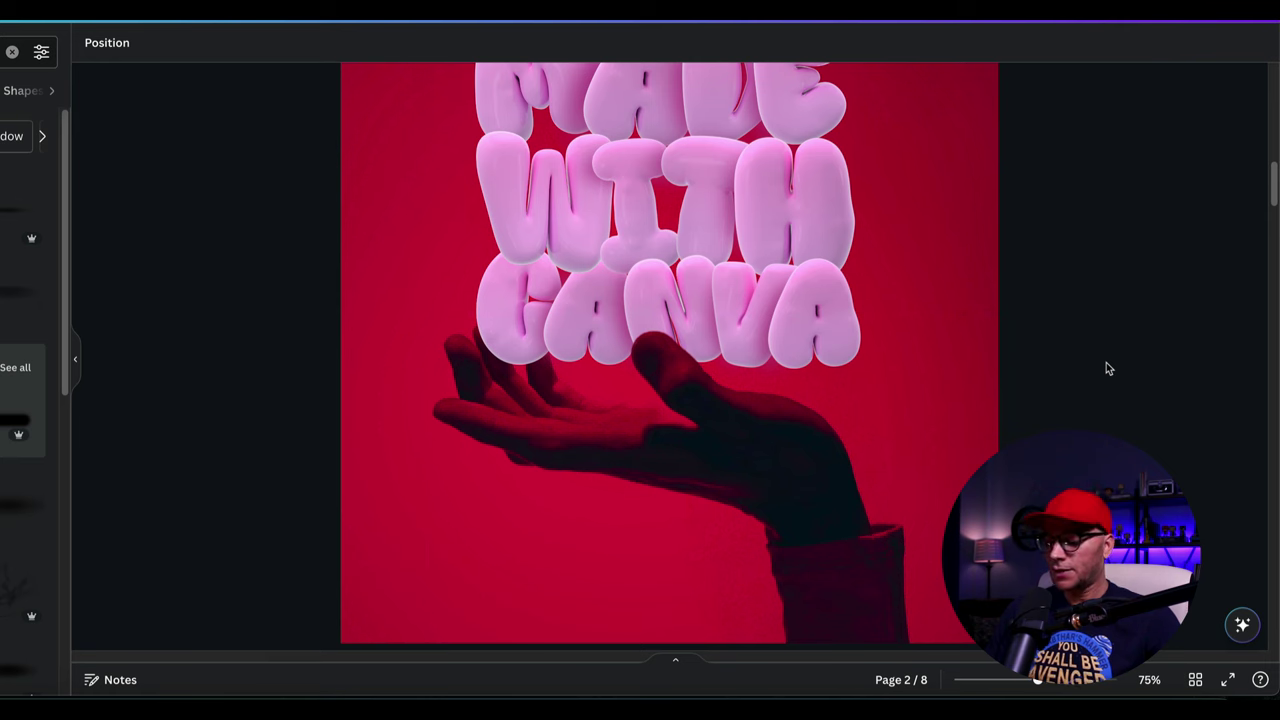
pyautogui.hotkey('ctrl', '-')
pyautogui.hotkey('ctrl', '0')
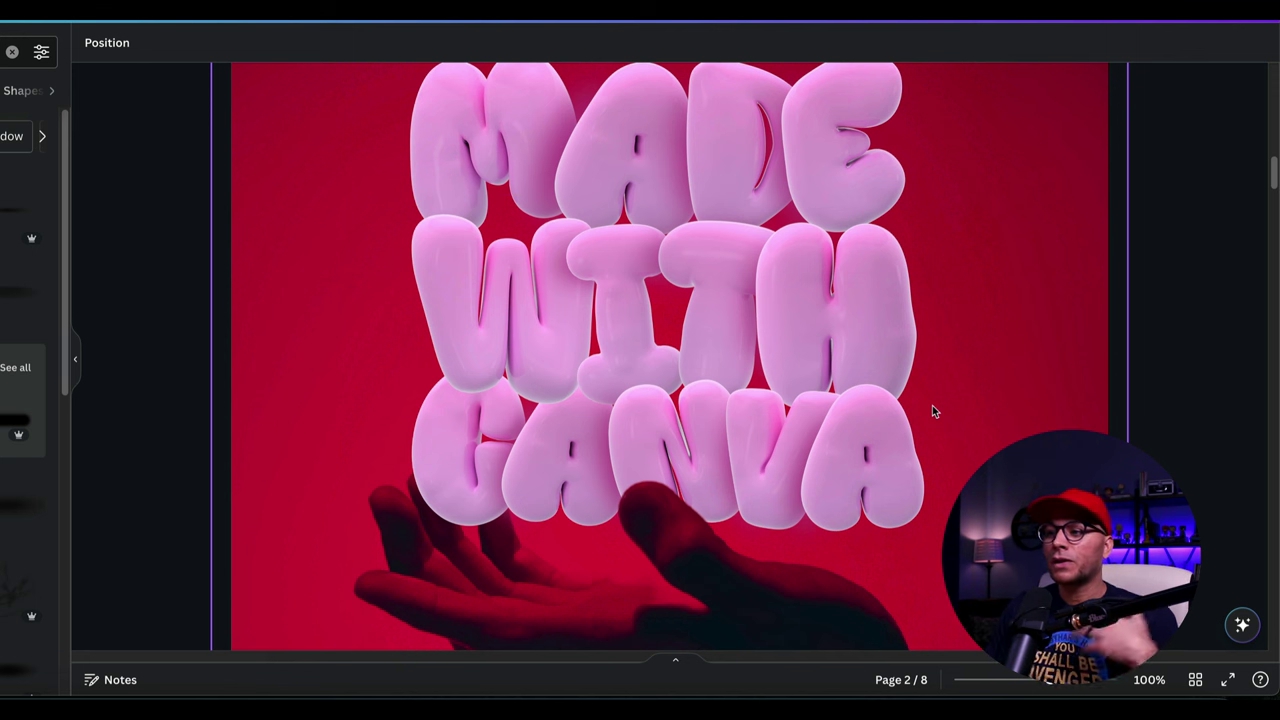
# - Move the N bubble letter lower and tilt it onto the hand, then view the whole poster
pyautogui.click(589, 441)
pyautogui.moveTo(589, 441); pyautogui.dragTo(627, 517)
pyautogui.click(372, 46)
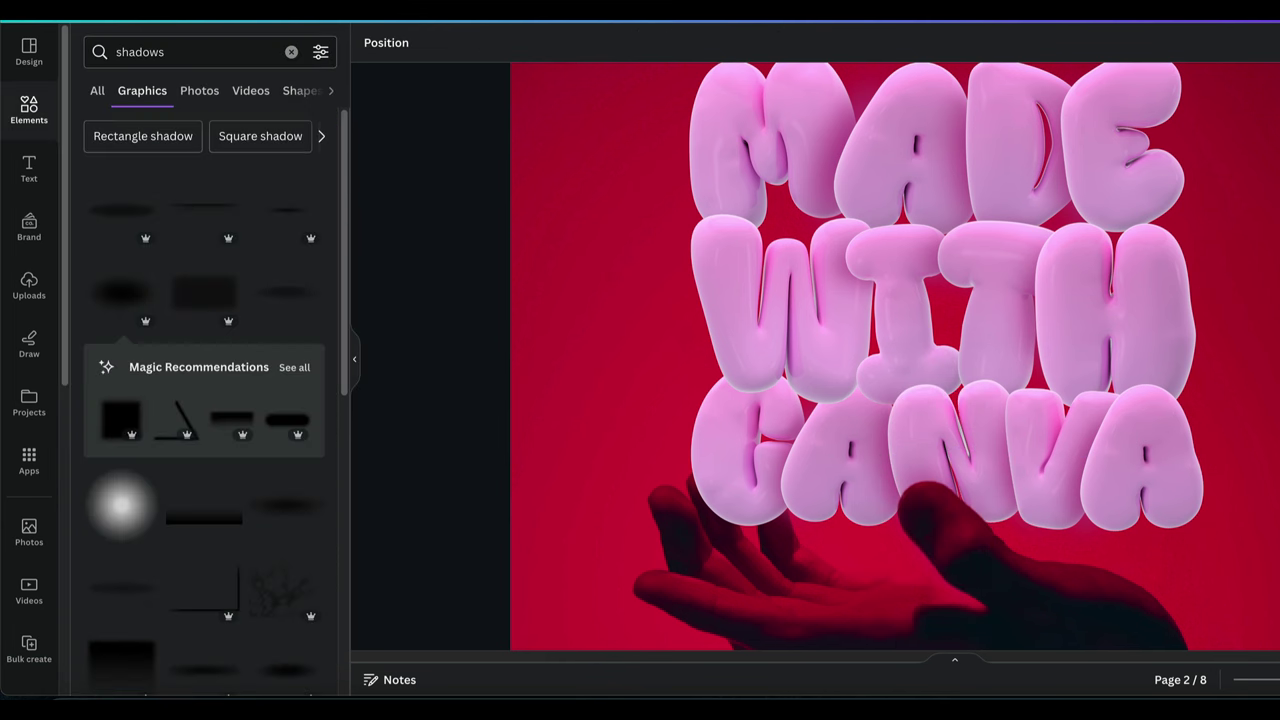
pyautogui.hotkey('ctrl', 'alt', '0')
pyautogui.scroll(5, 948, 357)
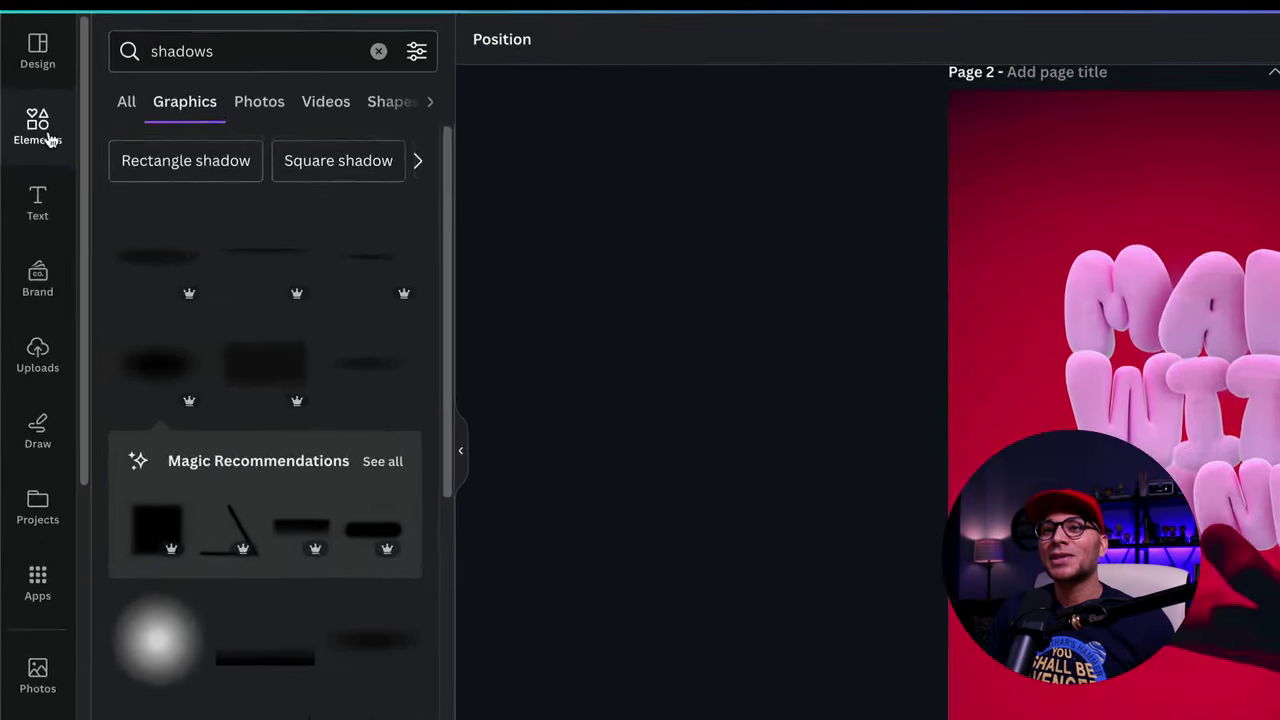
# - Search Elements graphics for 'overlay' and add the film-texture graphic to the page
pyautogui.click(40, 130)
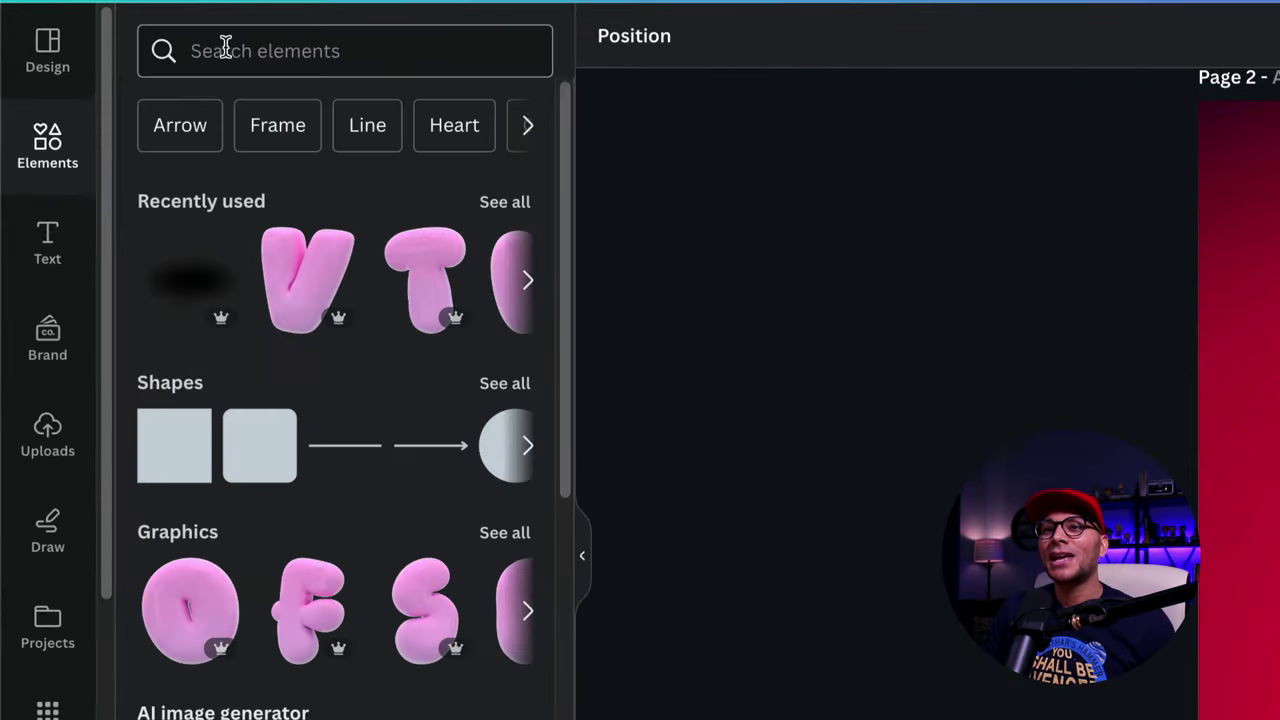
pyautogui.click(272, 55)
pyautogui.write('overlay')
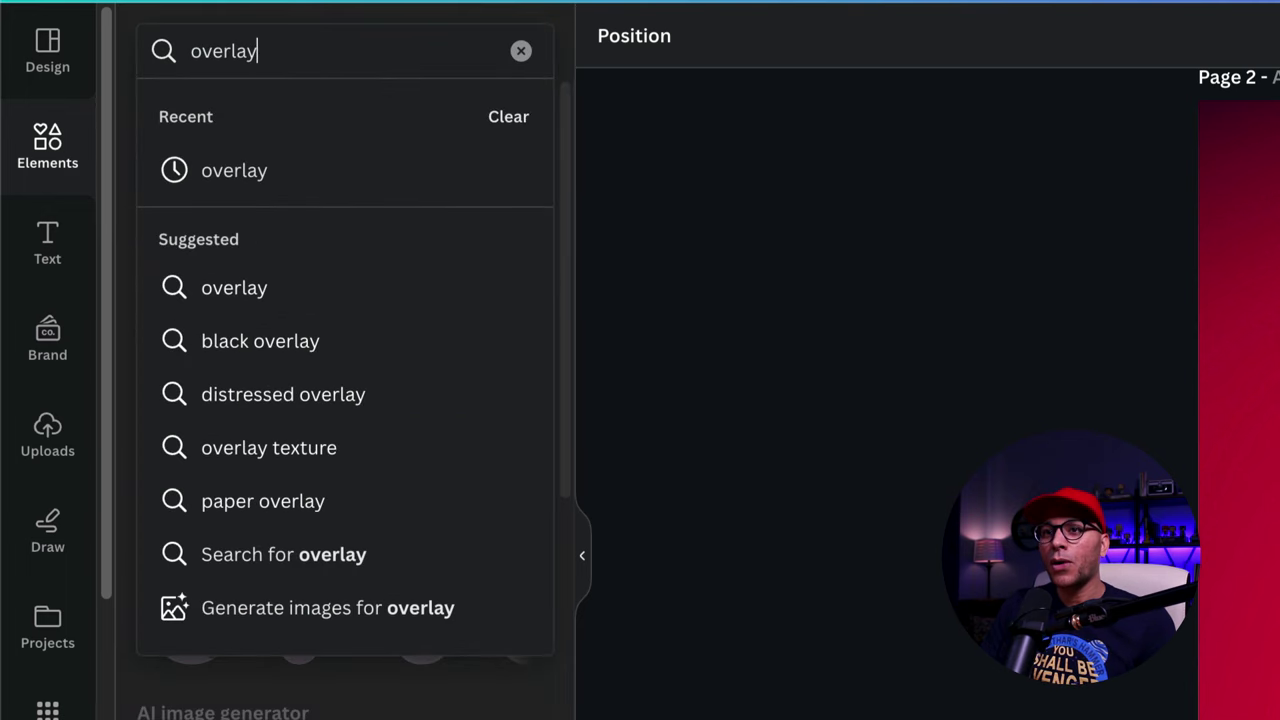
pyautogui.press('Return')
pyautogui.click(233, 114)
pyautogui.scroll(-2, 310, 510)
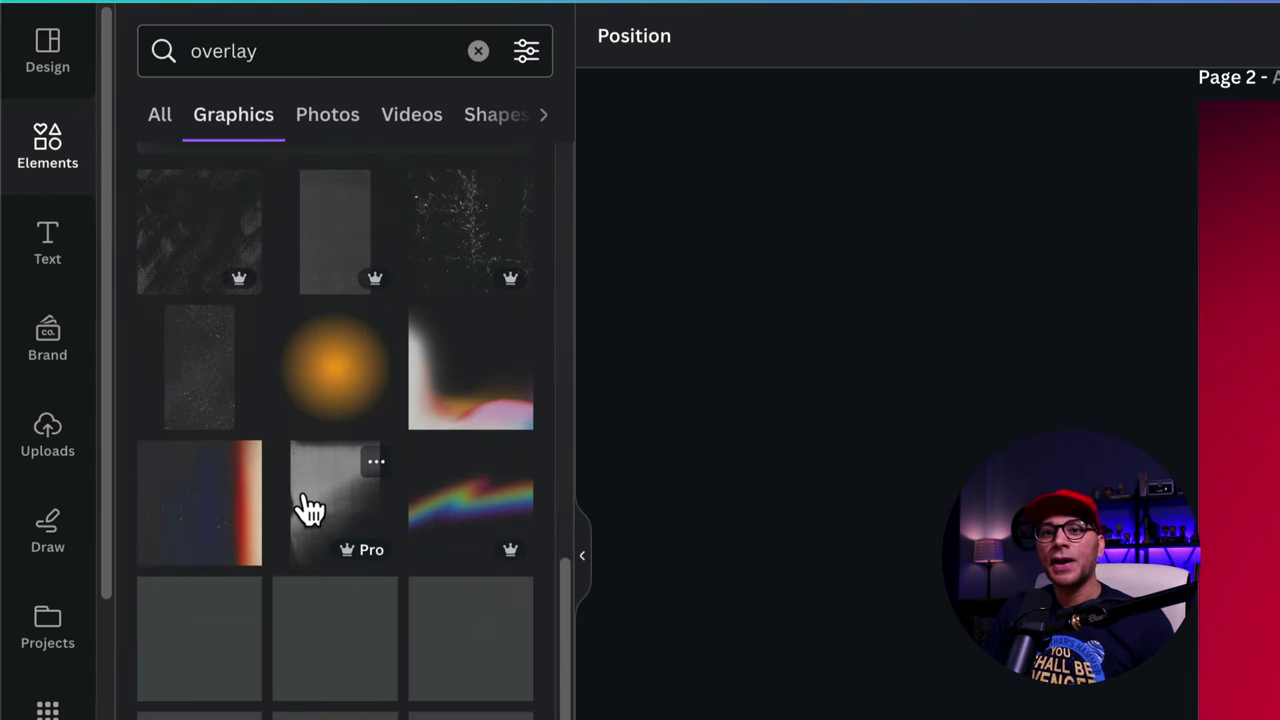
pyautogui.click(229, 503)
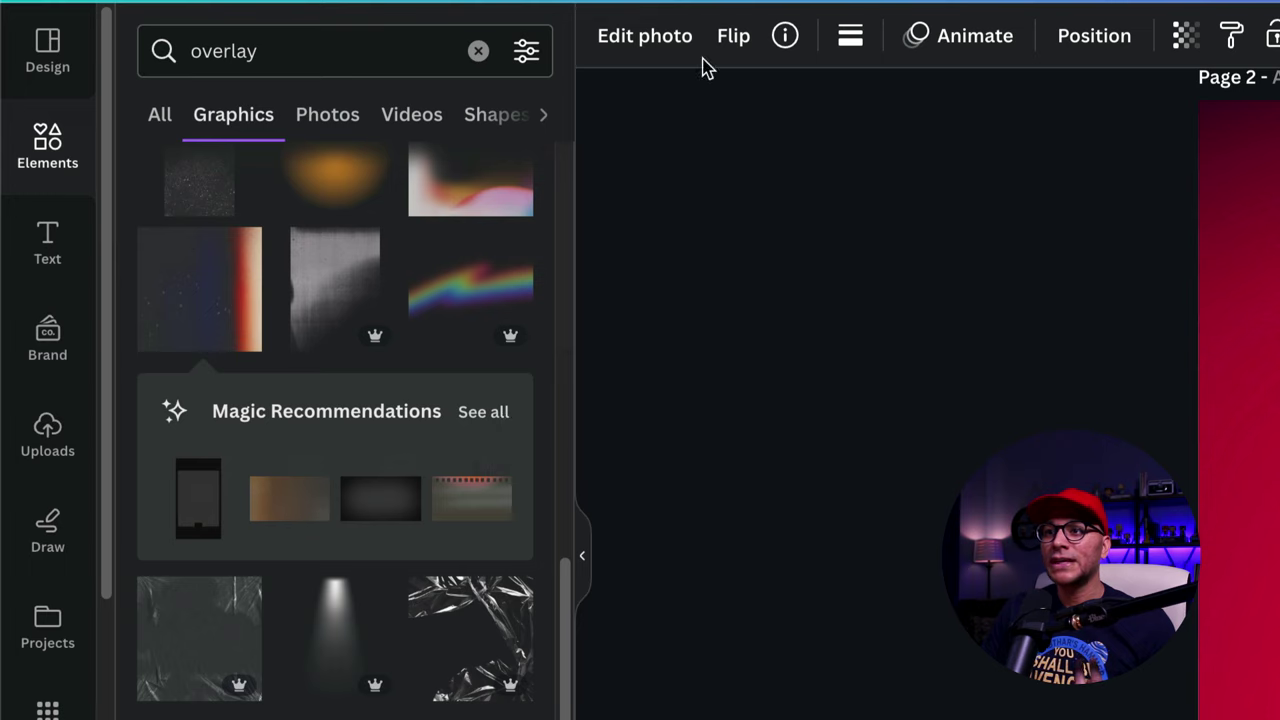
# - Stretch the film-texture overlay to cover the whole poster
pyautogui.click(784, 36)
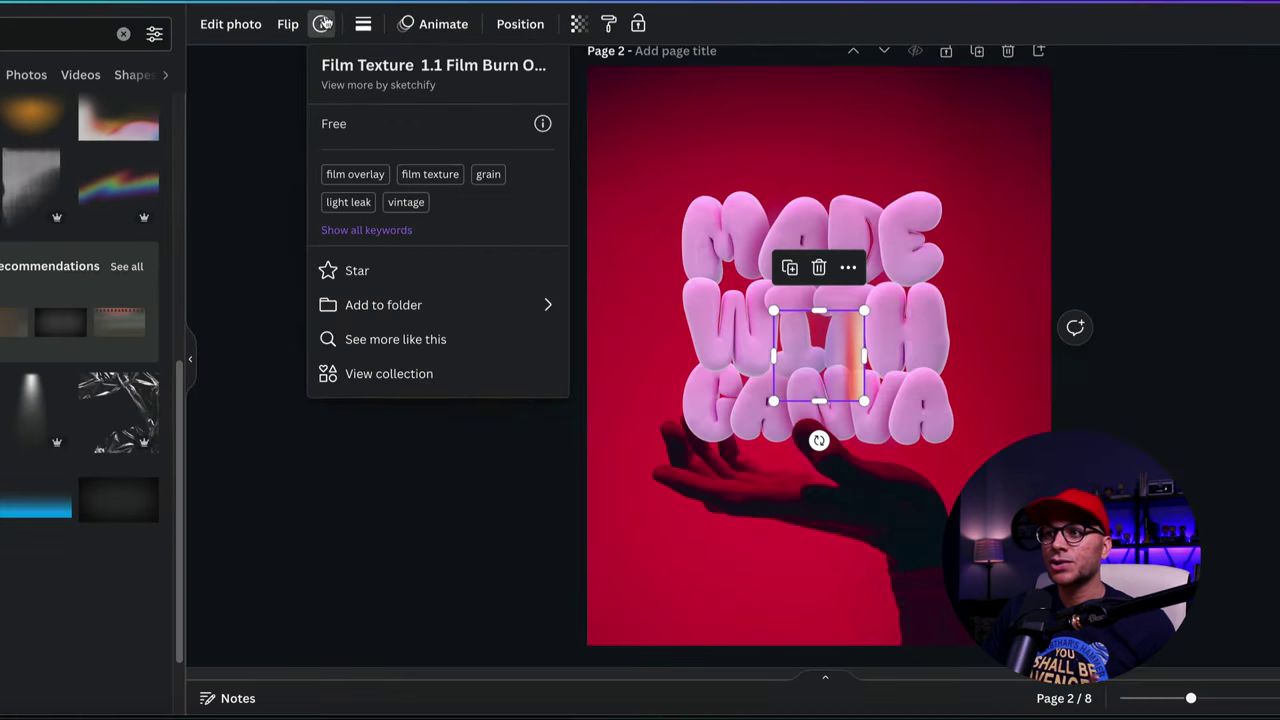
pyautogui.click(784, 36)
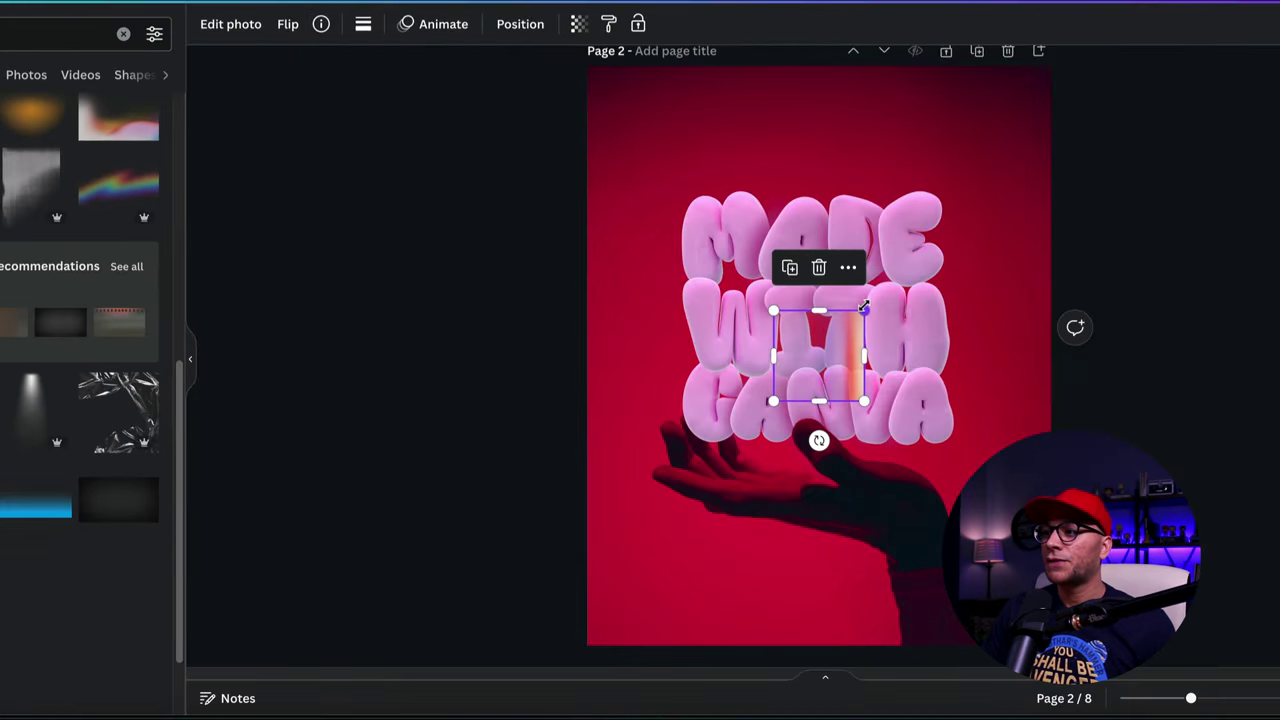
pyautogui.moveTo(864, 311); pyautogui.dragTo(1132, 46)
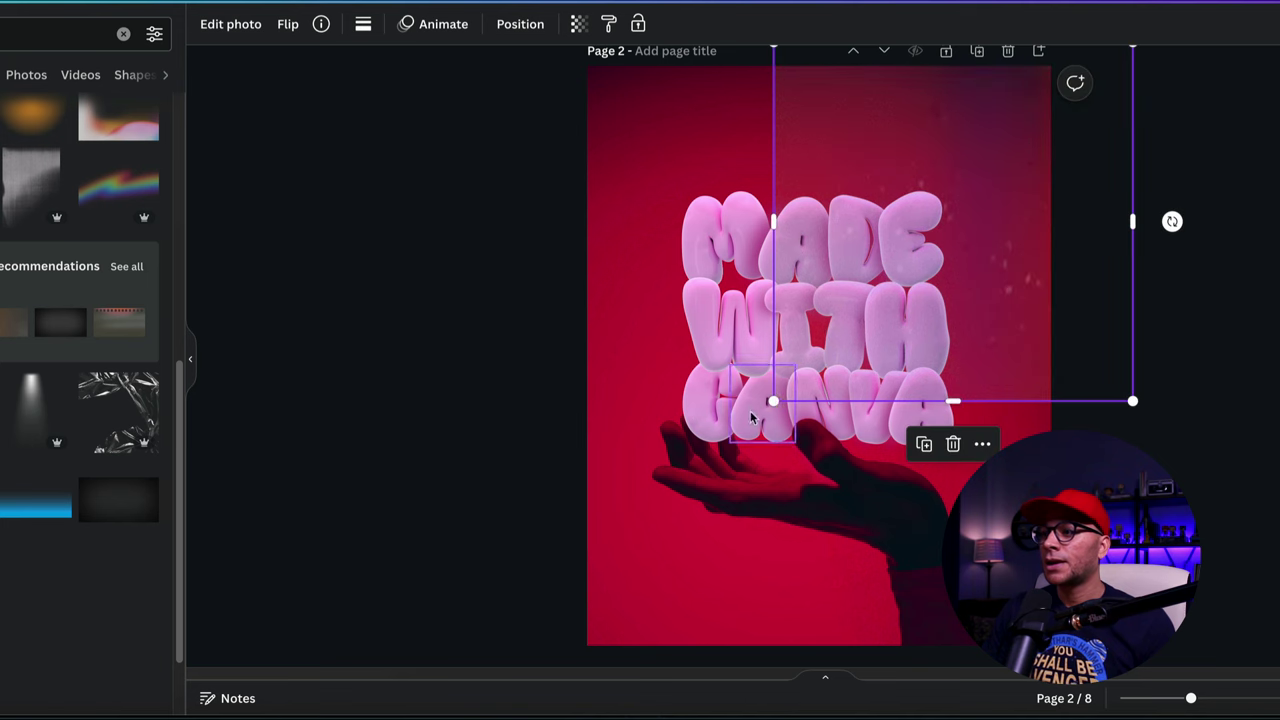
pyautogui.moveTo(774, 399); pyautogui.dragTo(540, 660)
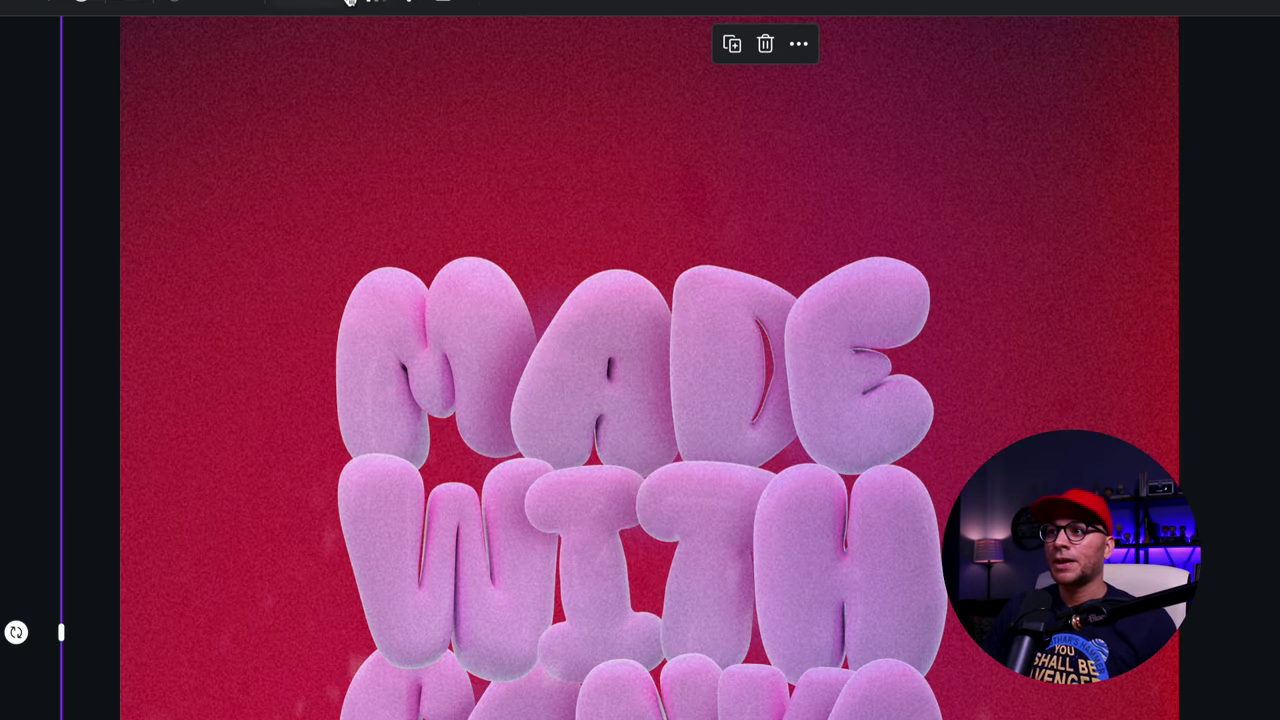
# - Lower the overlay's transparency from 74 to 62
pyautogui.click(372, 2)
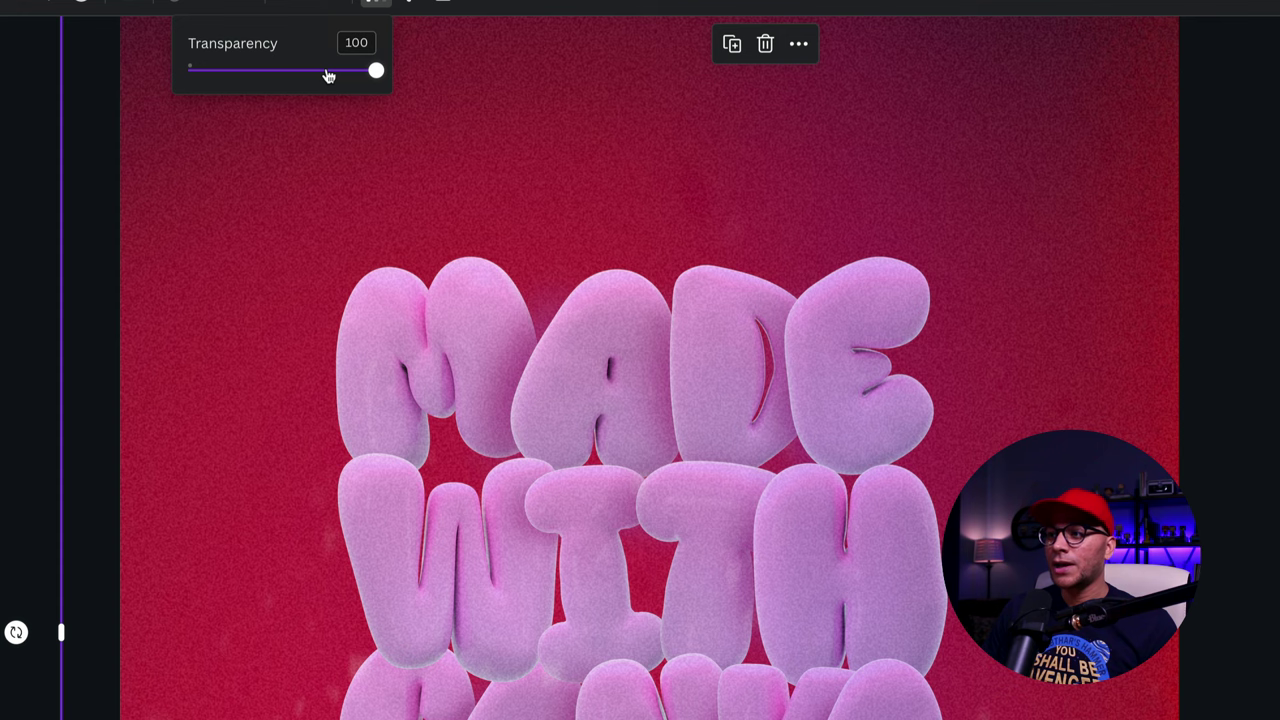
pyautogui.click(328, 74)
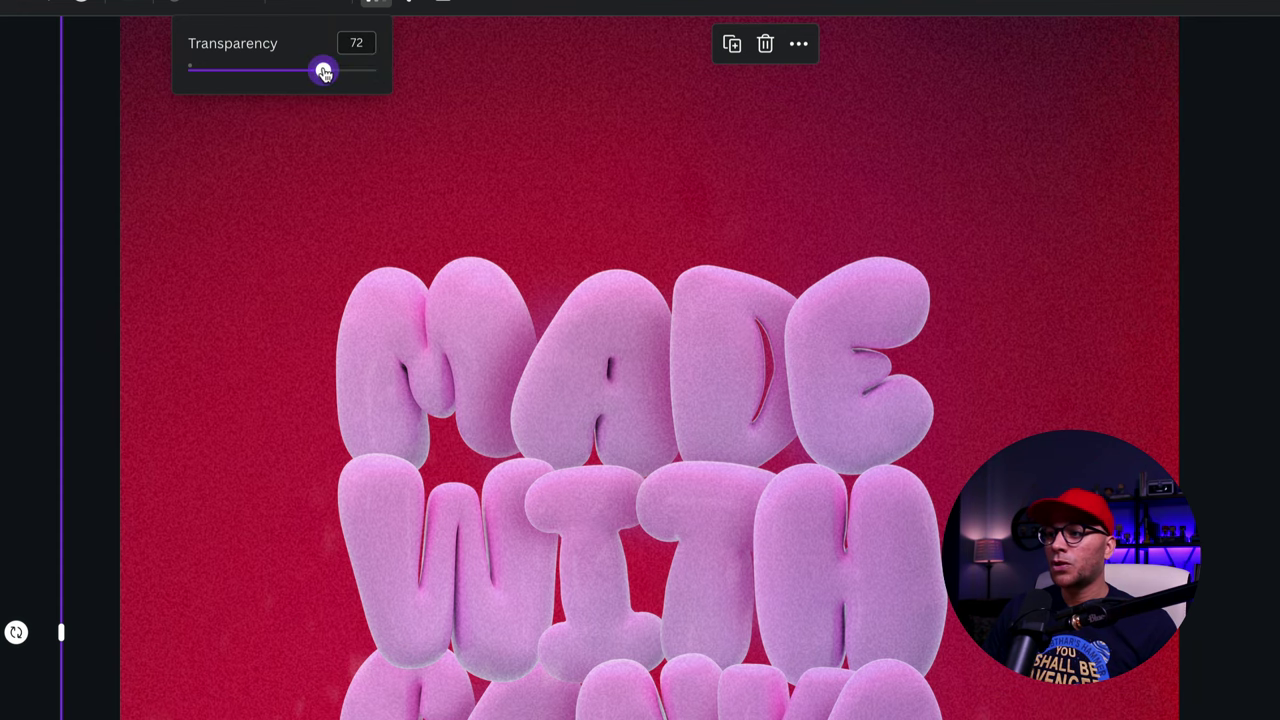
pyautogui.moveTo(324, 74); pyautogui.dragTo(321, 73)
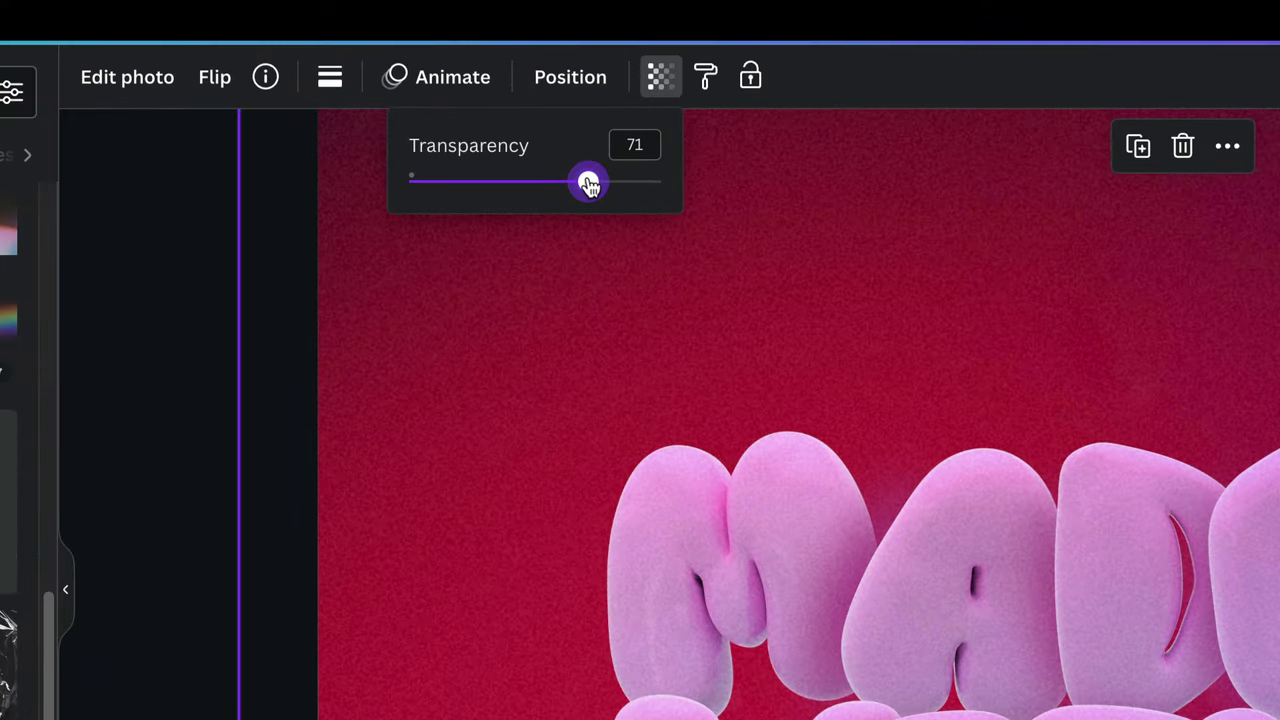
pyautogui.moveTo(590, 186); pyautogui.dragTo(584, 186)
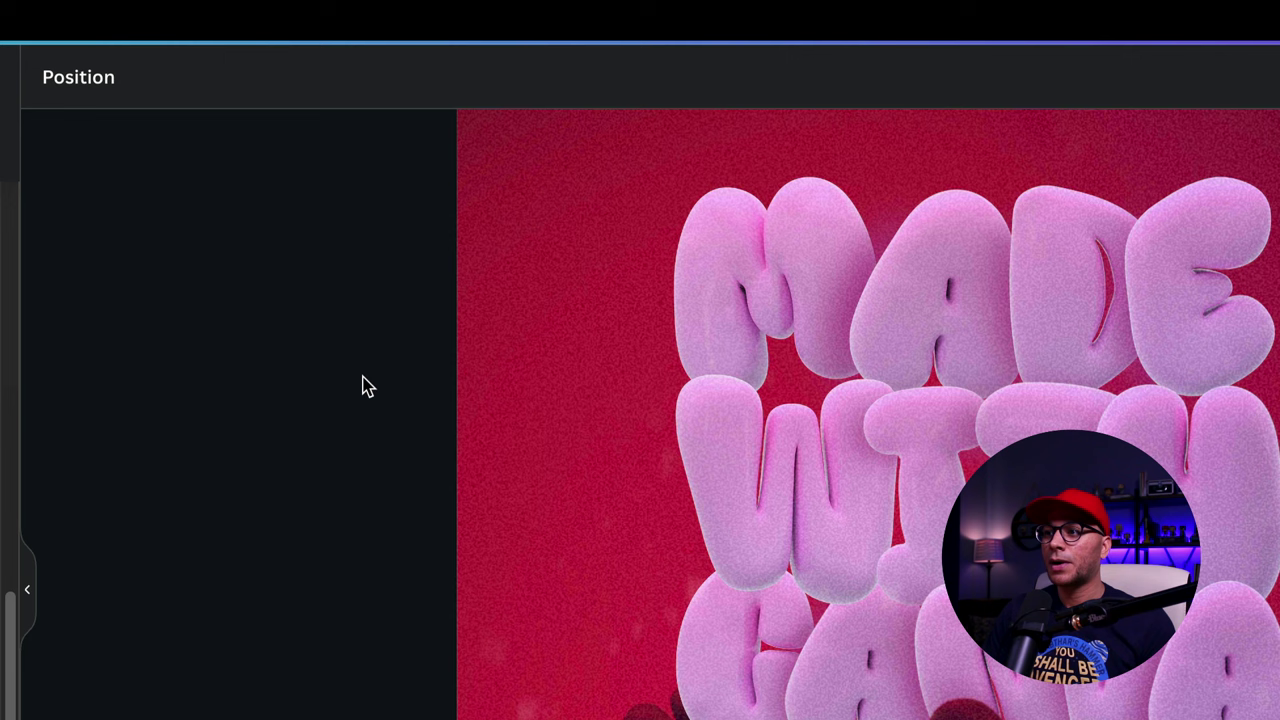
pyautogui.click(486, 389)
pyautogui.click(621, 77)
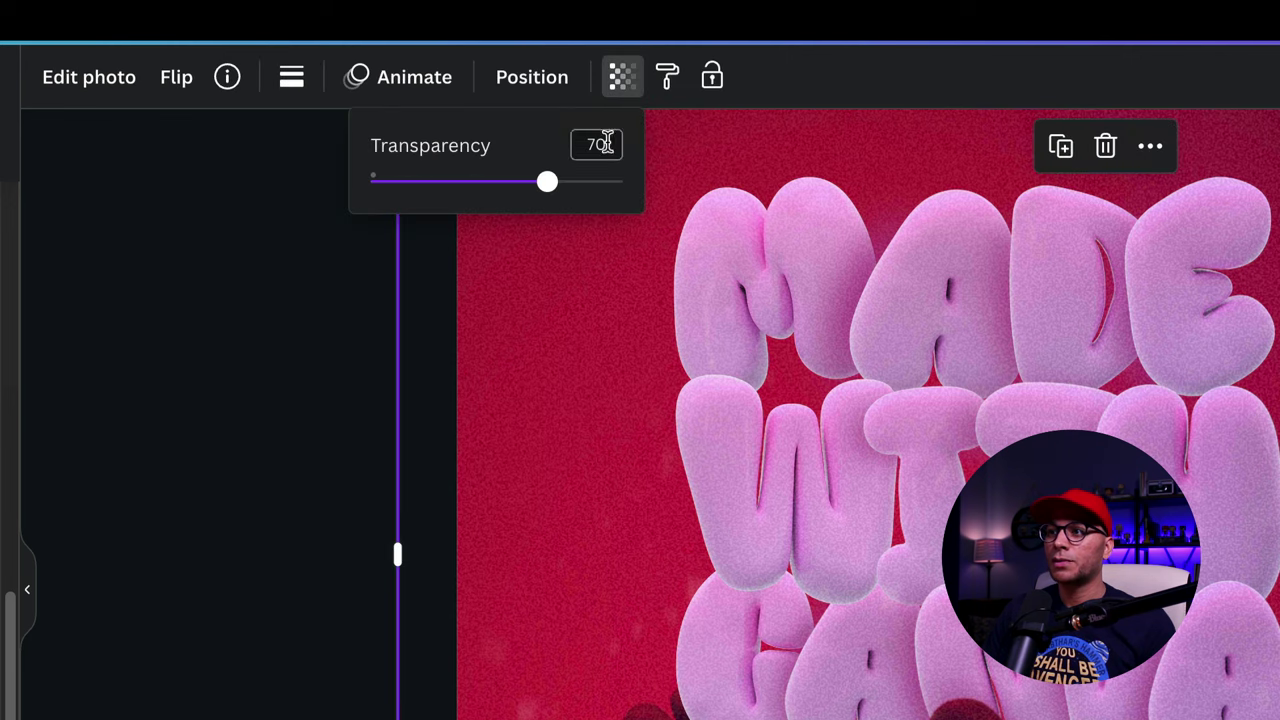
pyautogui.moveTo(549, 188); pyautogui.dragTo(517, 183)
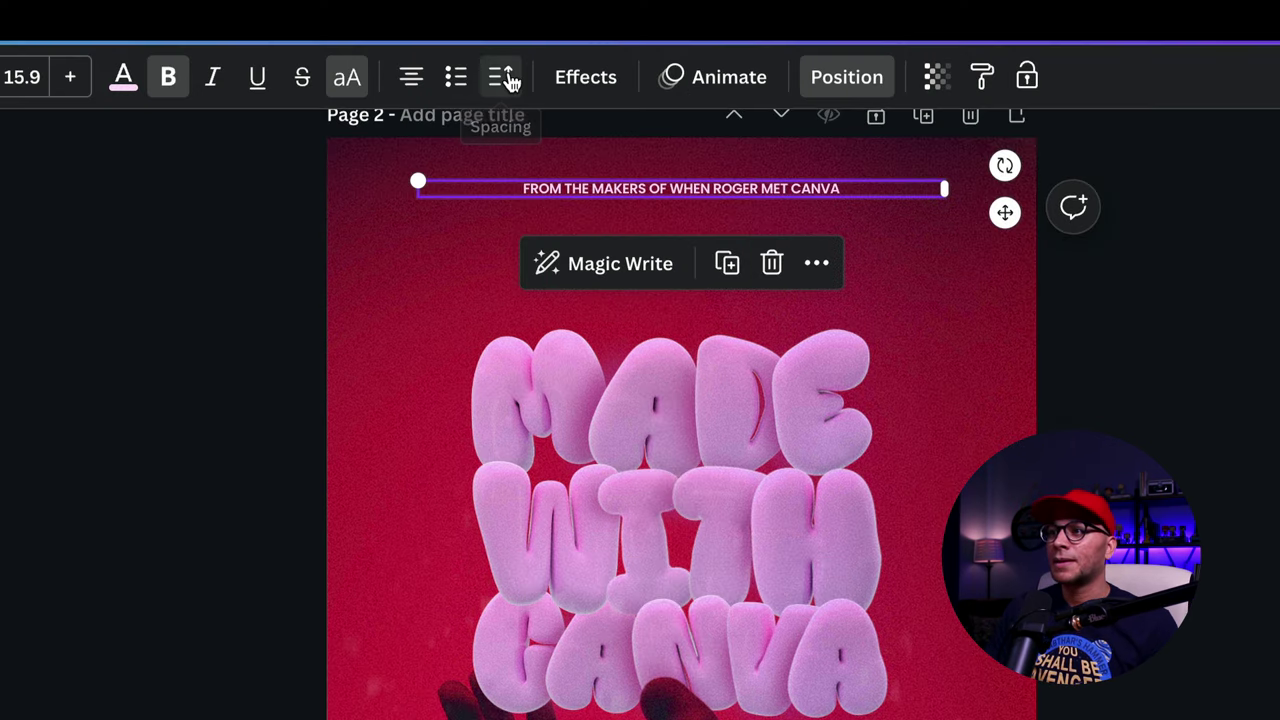
# - Set letter spacing to 89 and type the tagline 'ONE MAN'S JOURNEY THROUGH A WORLD OF PIXELS TO FIND HI'
pyautogui.click(502, 77)
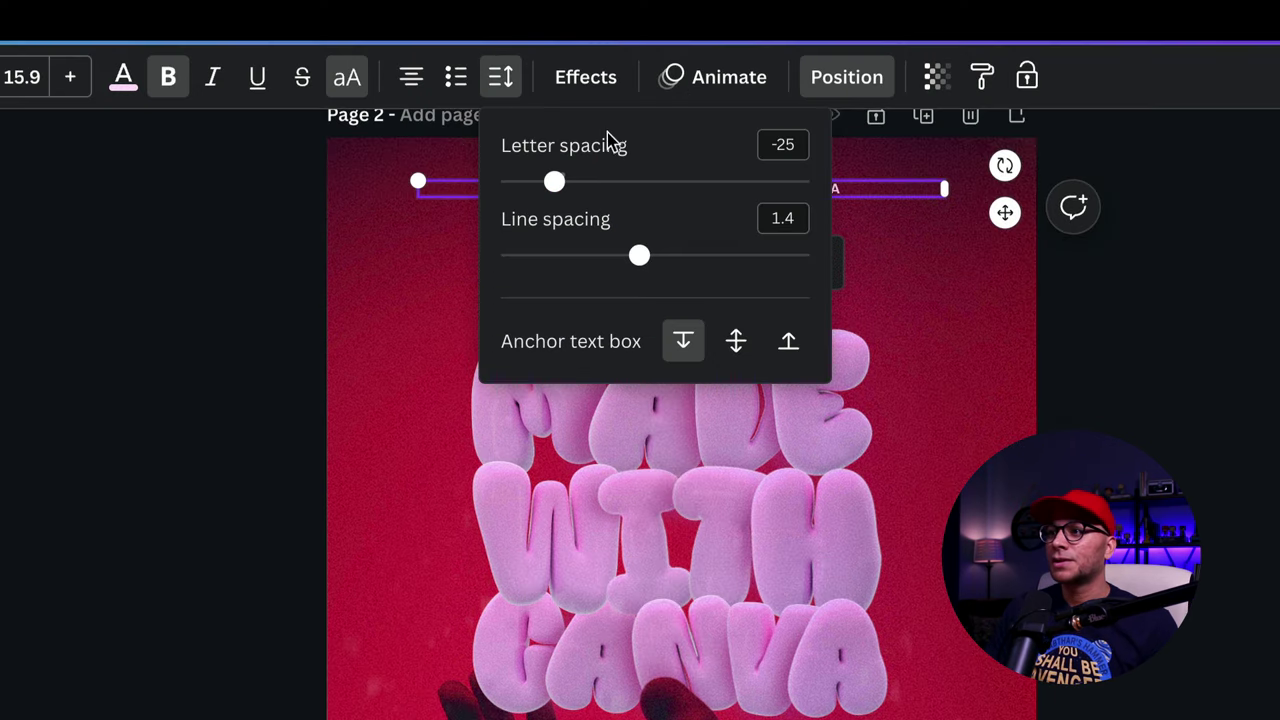
pyautogui.moveTo(555, 181); pyautogui.dragTo(595, 181)
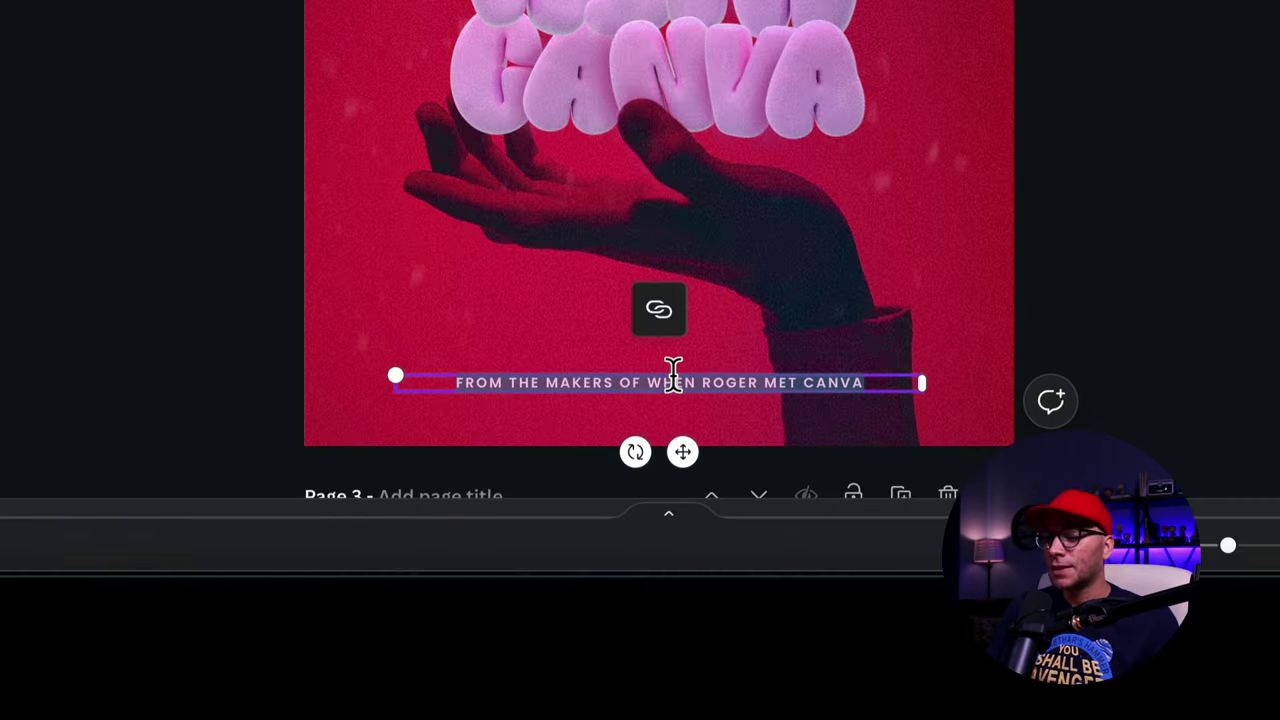
pyautogui.write('ONE')
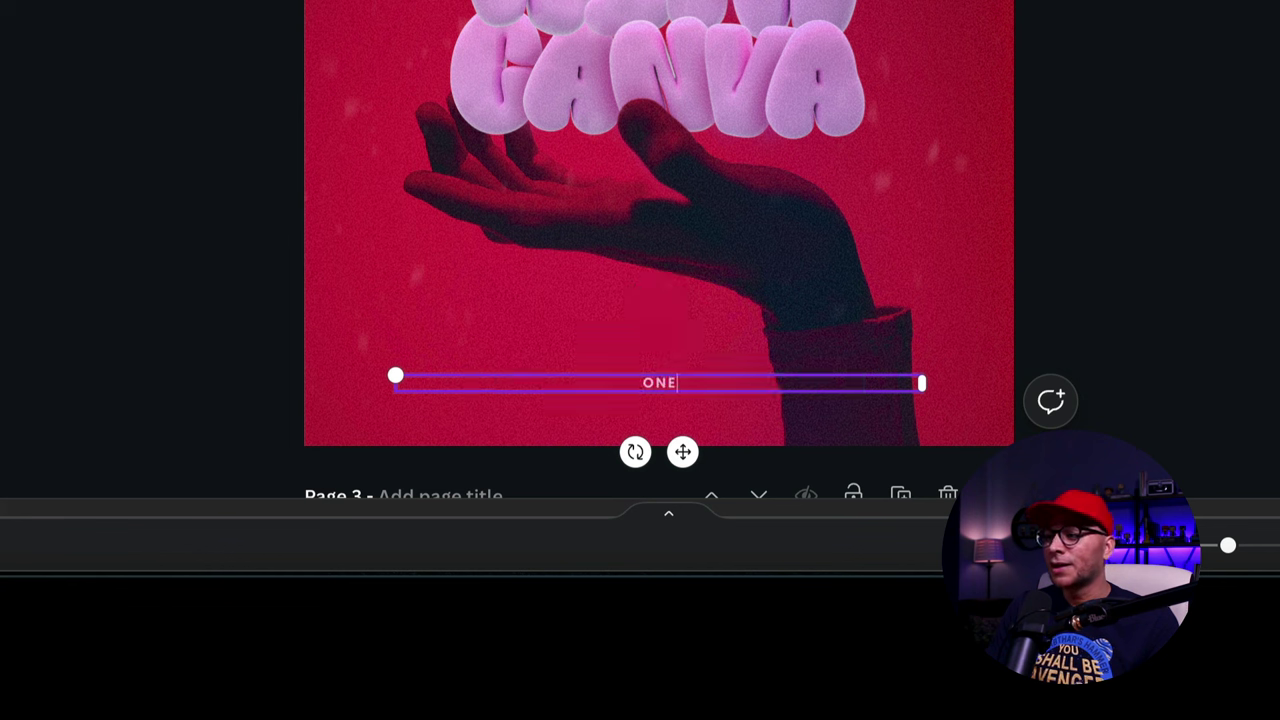
pyautogui.write(" MAN'S JOURNEY THROUGH")
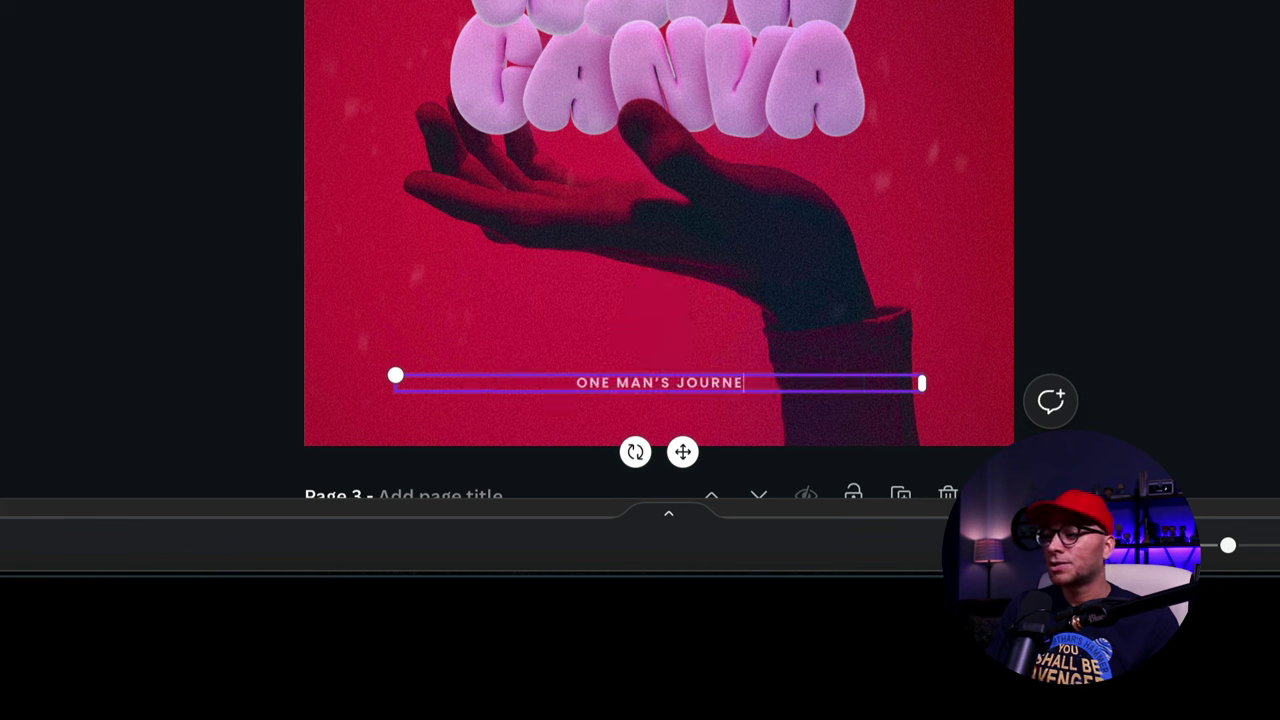
pyautogui.write(' A WORLD ')
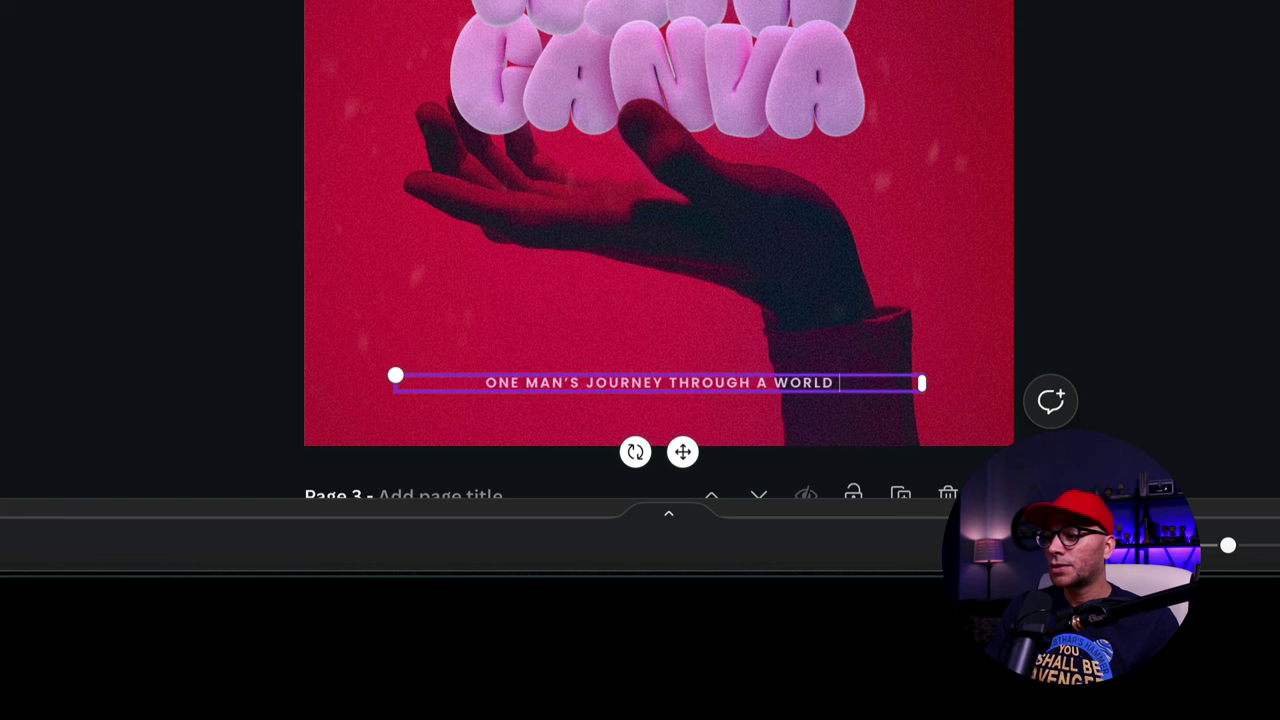
pyautogui.write('OF PIXELS TO FIND HI')
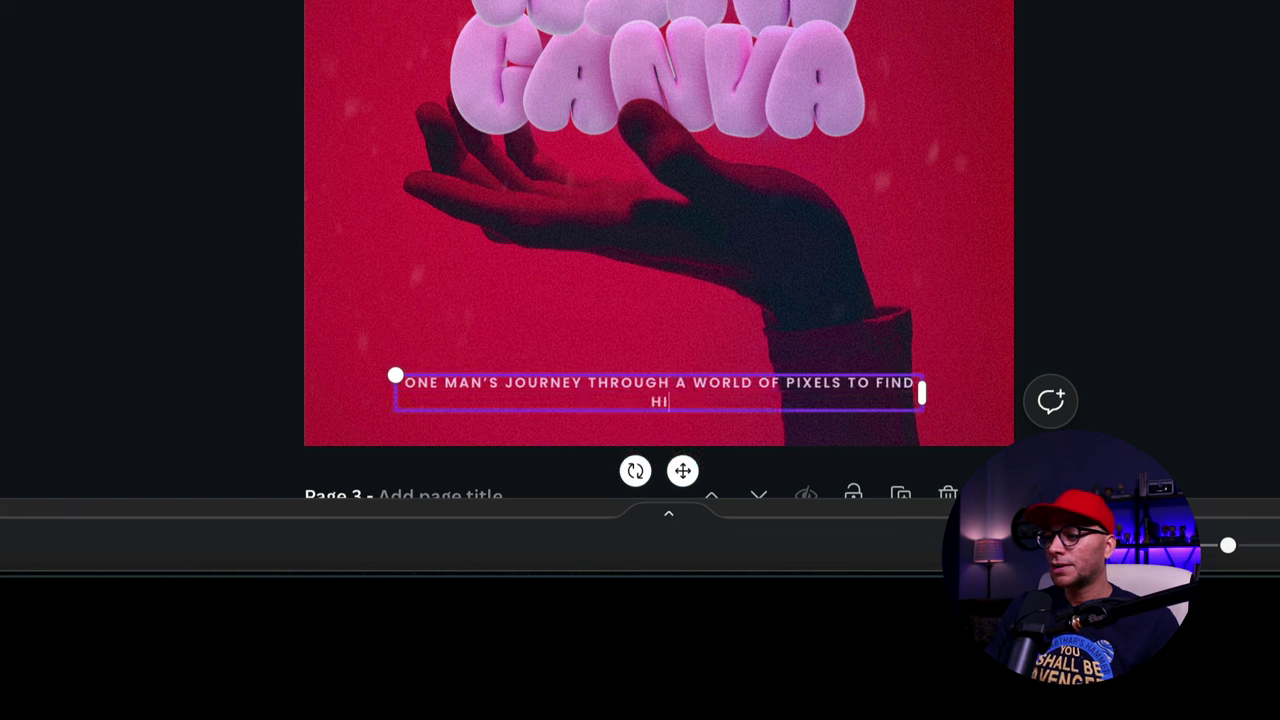